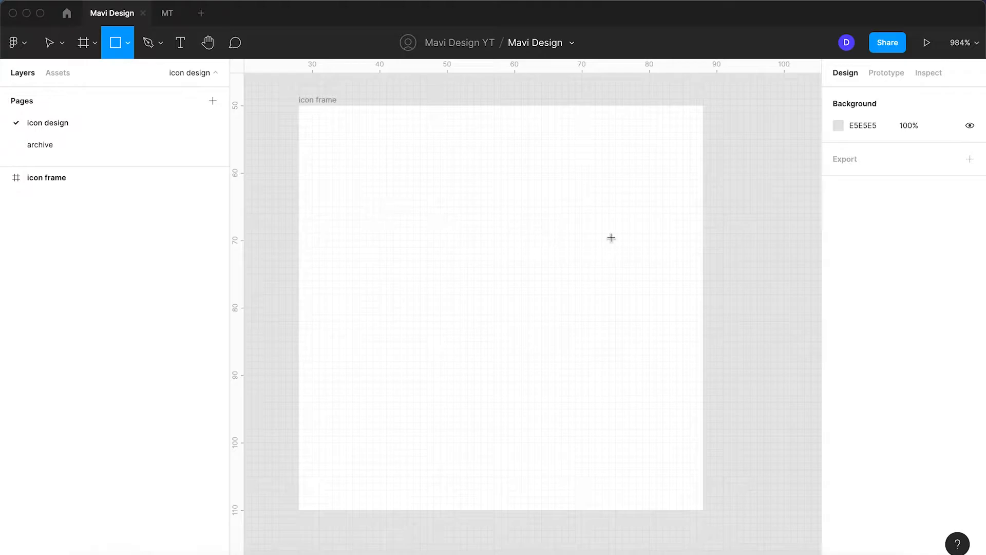
Step: Draw a 46 × 26 rectangle in the icon frame and give it a corner radius of 3
mouse_move(663, 233)
left_mouse_down()
mouse_move(374, 379)
mouse_move(353, 411)
left_mouse_up()
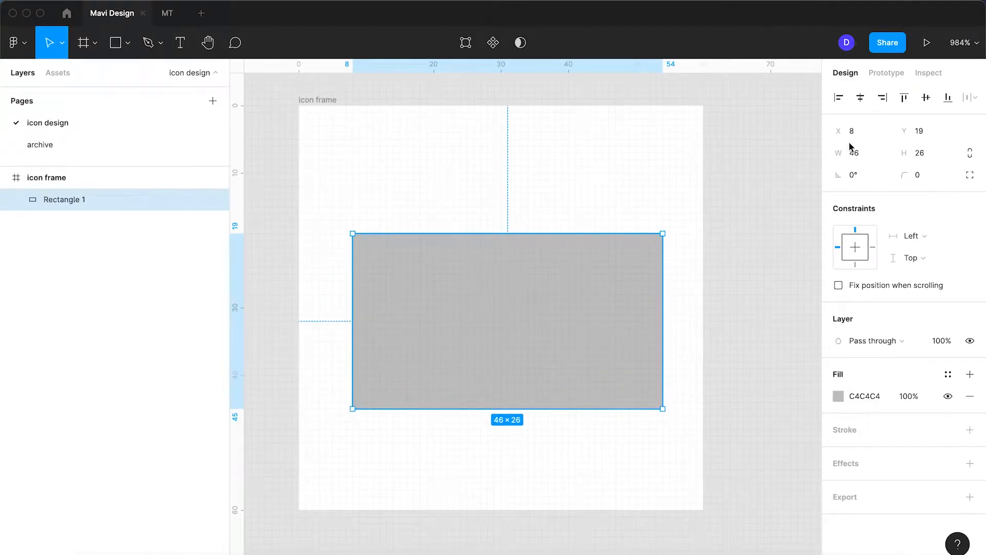
type("3")
key("Return")
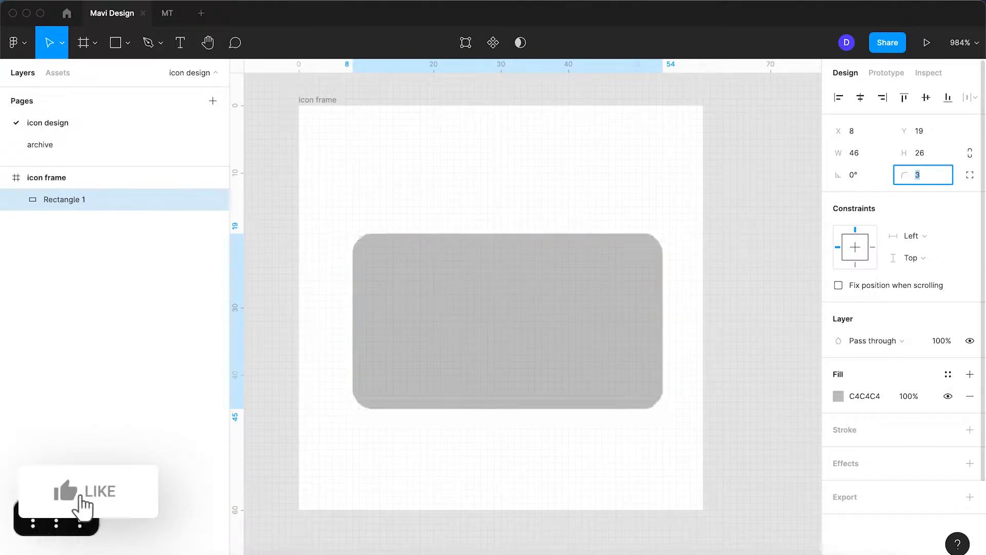
key("Escape")
Step: Replace the rectangle's fill with a black inside stroke of 2 and centre it horizontally in the frame
left_click(970, 396)
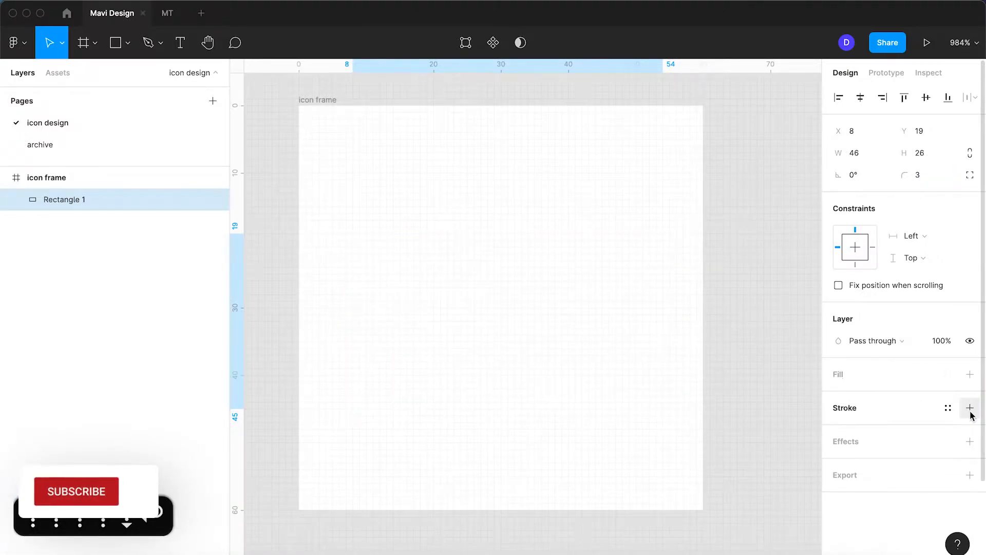
left_click(970, 408)
left_click(853, 452)
type("2")
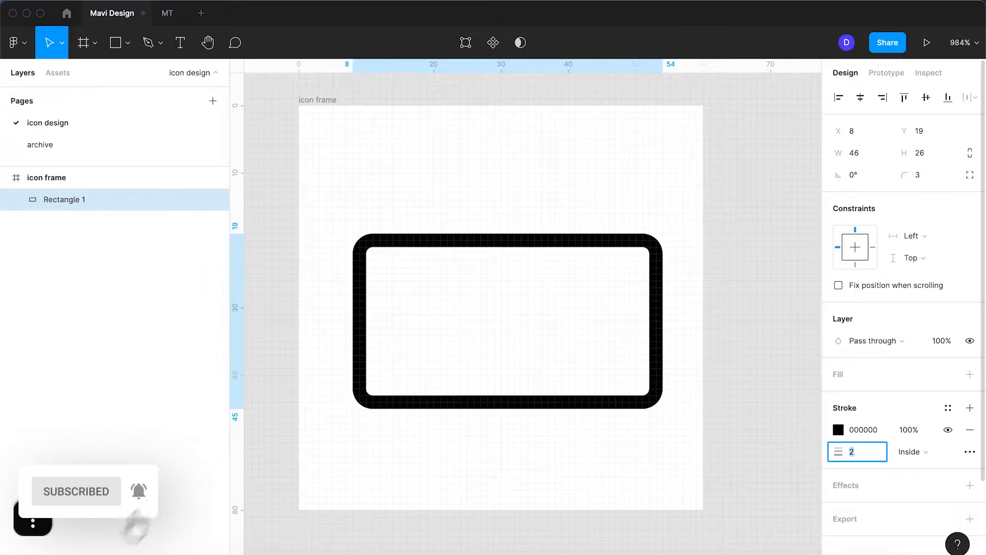
key("Return")
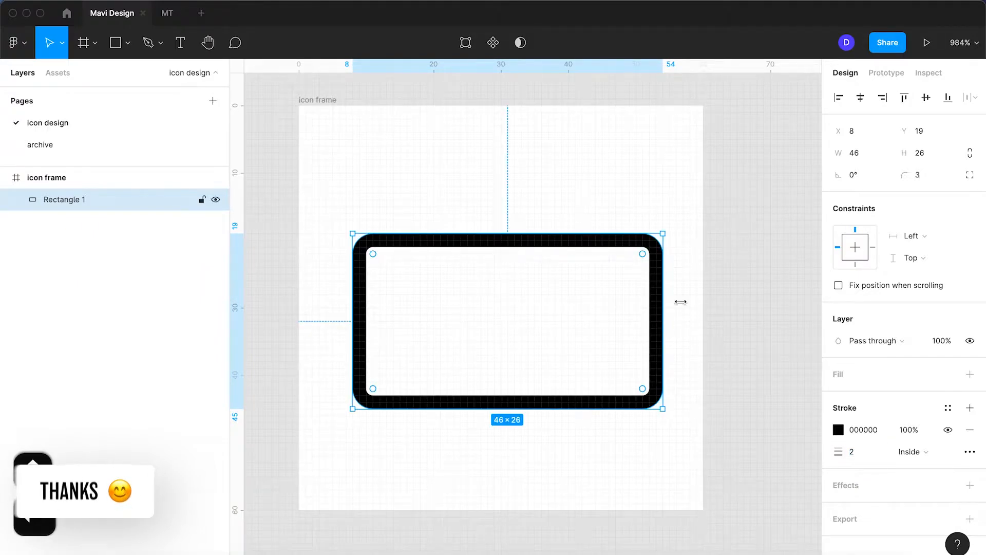
left_click(860, 97)
left_click(572, 189)
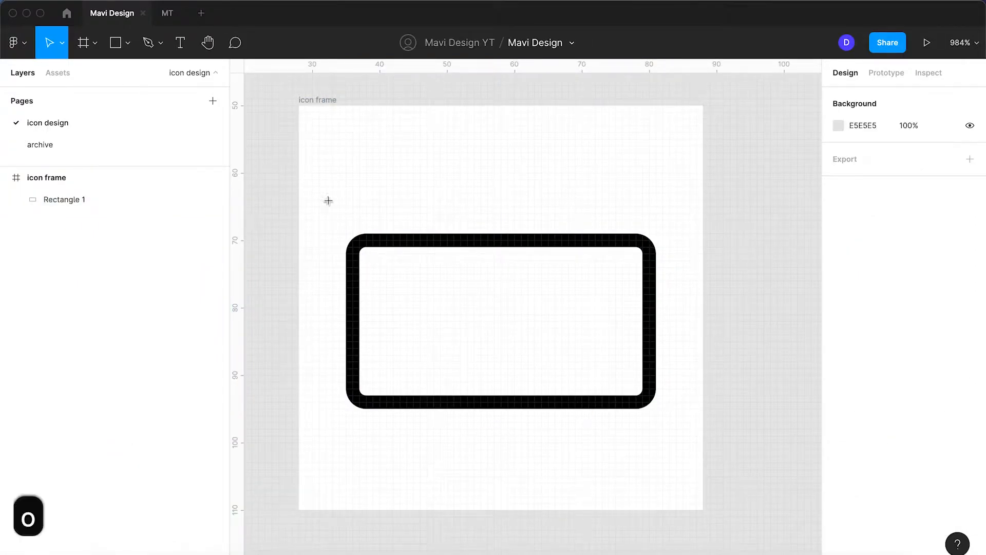
Step: Draw an 18 × 18 circle inside the rectangle and centre it horizontally and vertically in the frame
key("o")
mouse_move(555, 260)
left_mouse_down()
mouse_move(433, 381)
mouse_move(430, 369)
mouse_move(478, 381)
left_mouse_up()
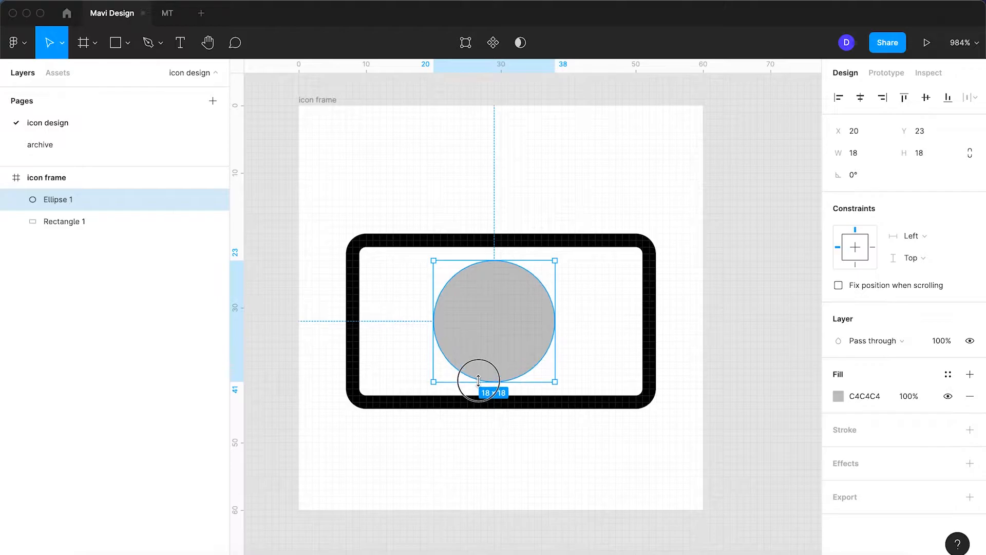
left_click(861, 97)
left_click(927, 97)
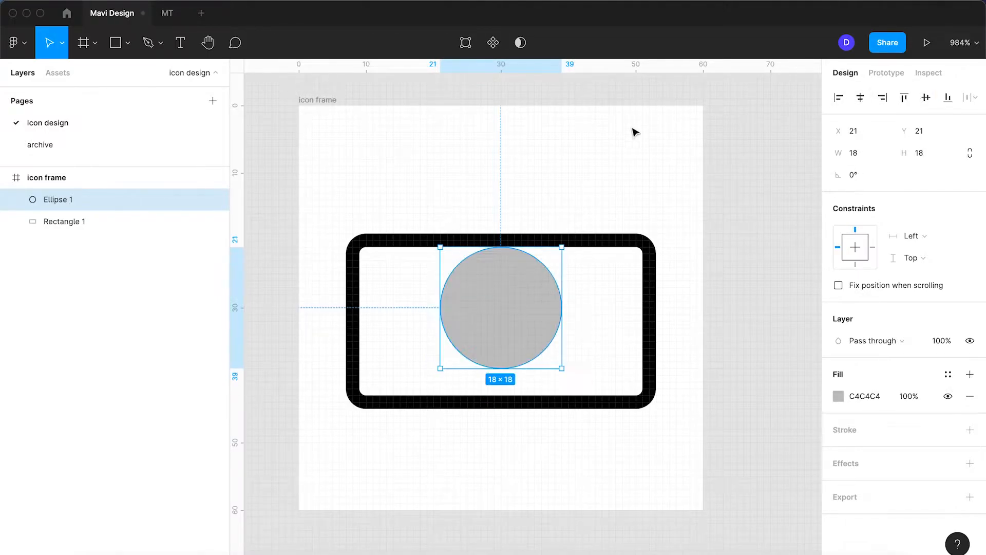
left_click(612, 147)
Step: Centre the rounded rectangle vertically in the icon frame
left_click(612, 242)
left_click(926, 97)
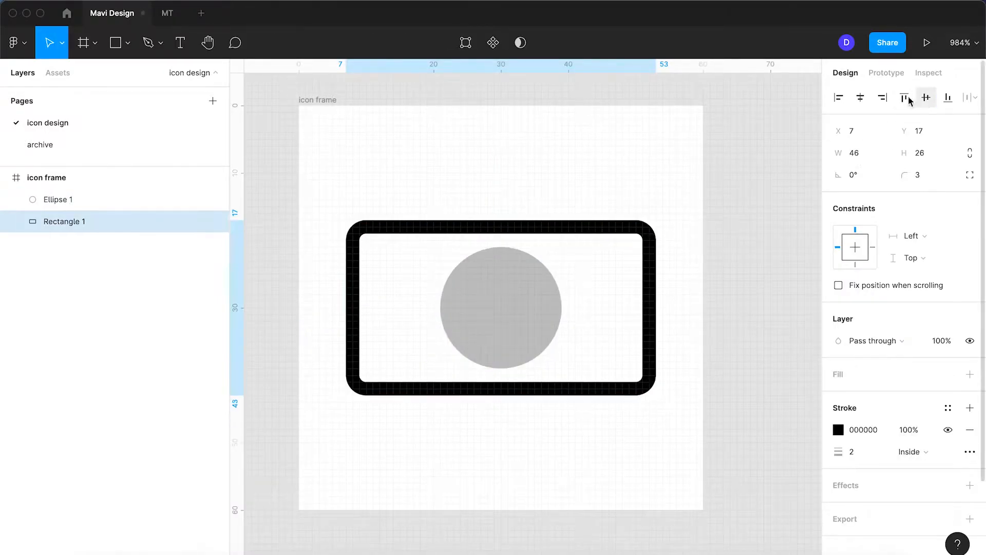
left_click(609, 155)
Step: Enlarge the grey circle to 20 × 20 around its centre
left_click(511, 299)
left_click_drag(567, 252, 567, 245)
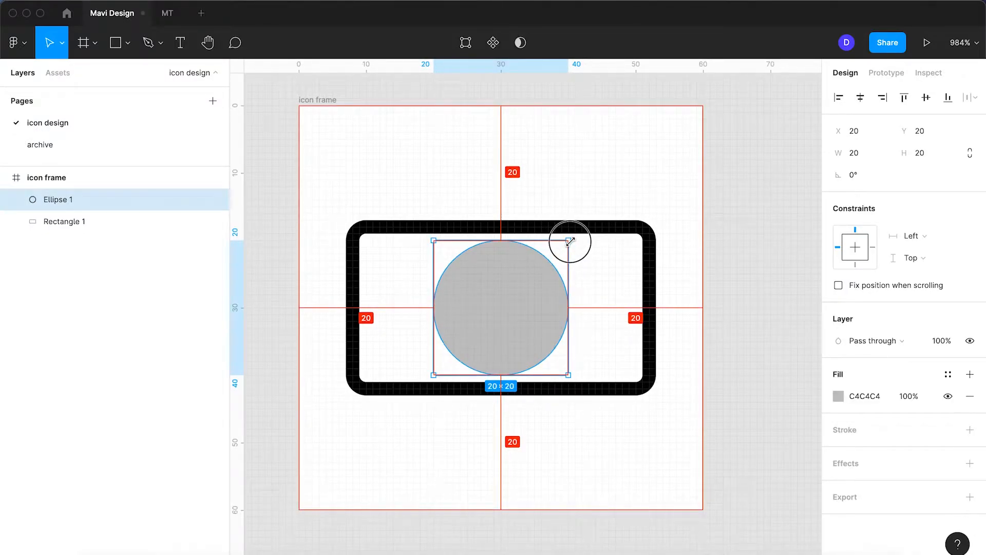
left_click(528, 185)
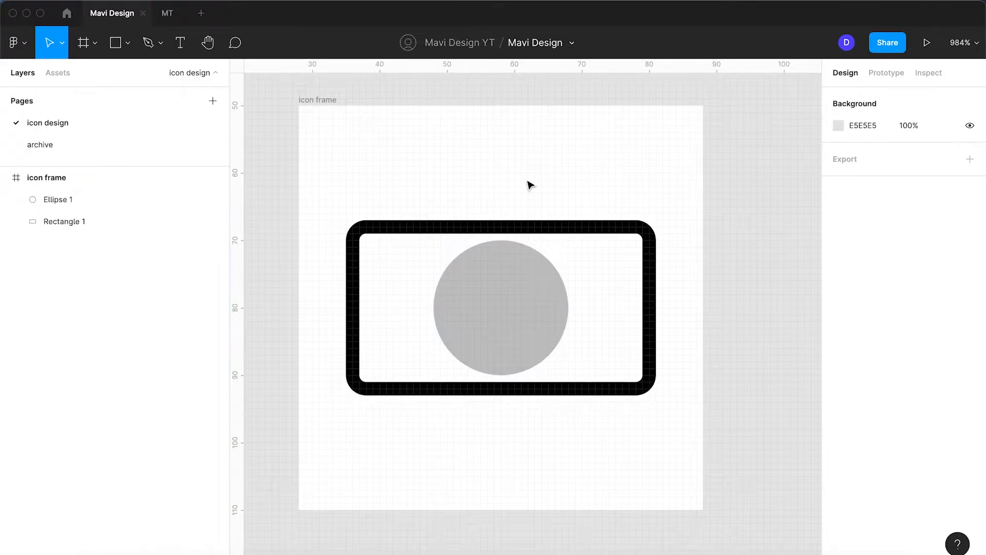
Step: Give the circle a black inside stroke of 2 and remove its grey fill
left_click(473, 316)
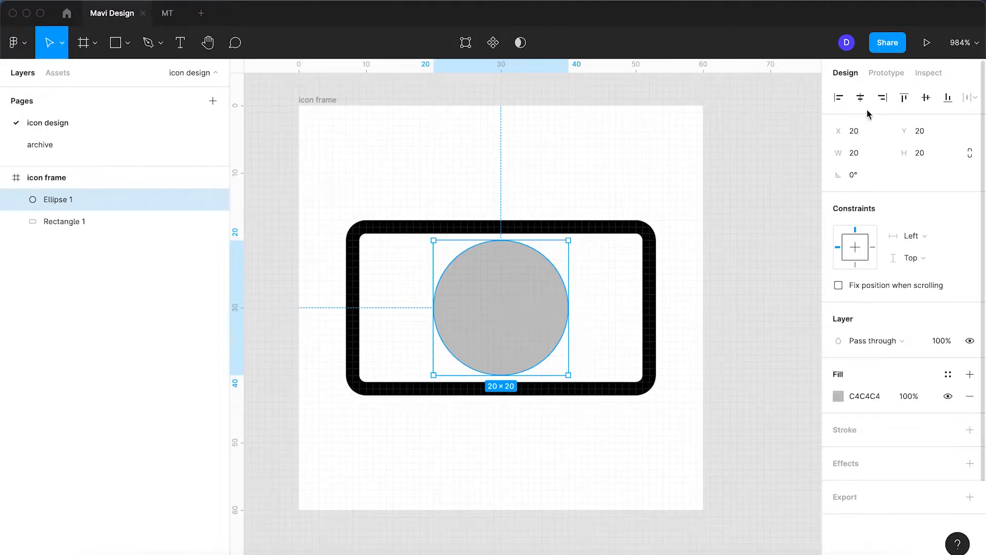
key("alt")
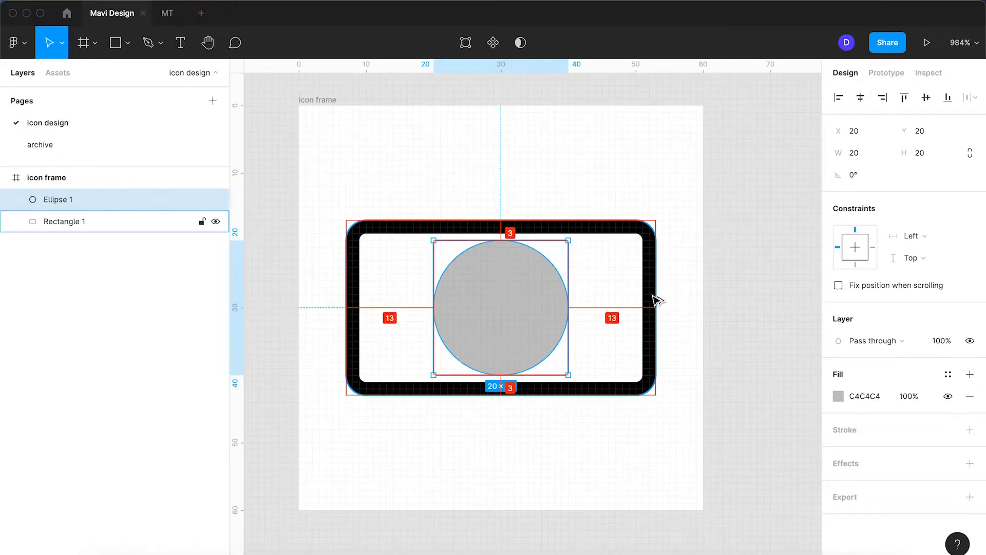
left_click(969, 430)
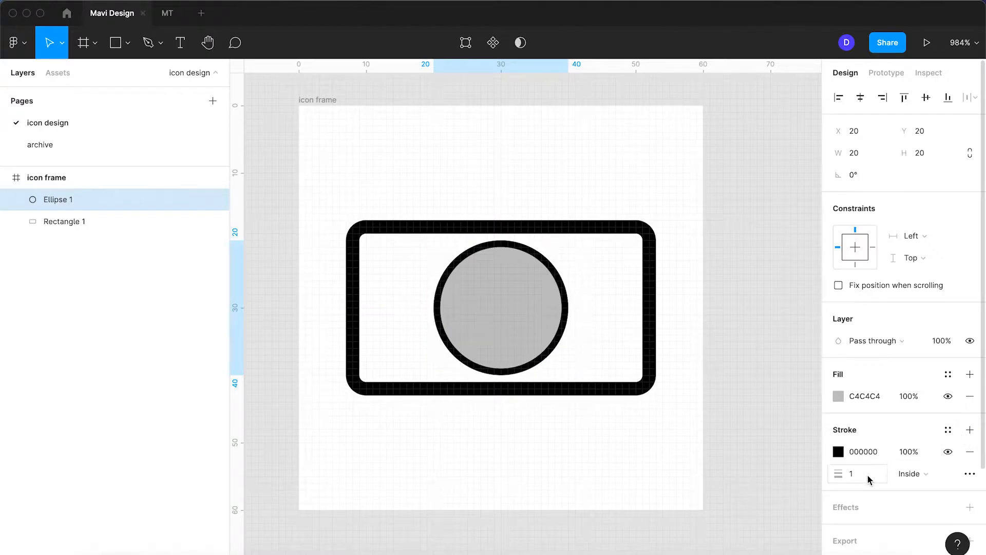
key("Up")
key("Return")
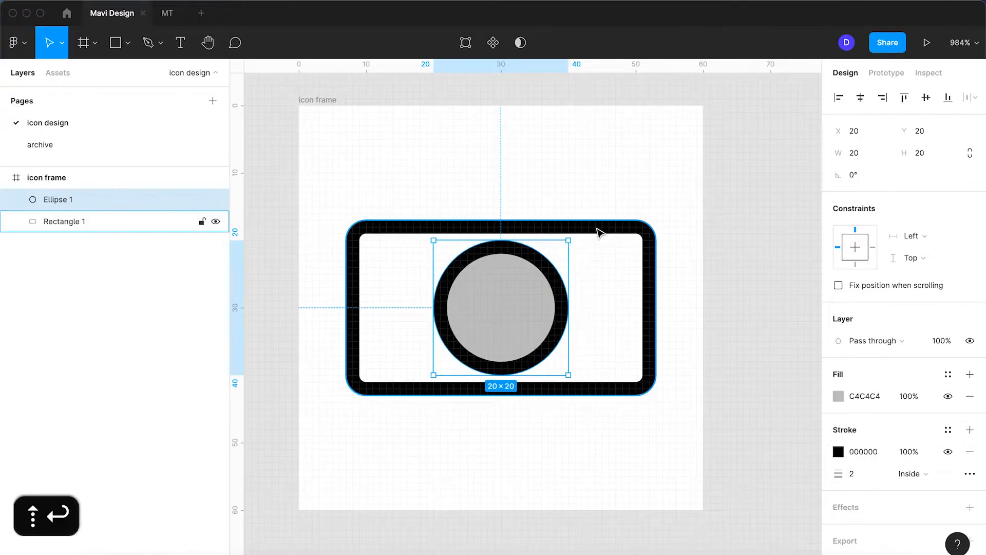
left_click(678, 333)
left_click(529, 313)
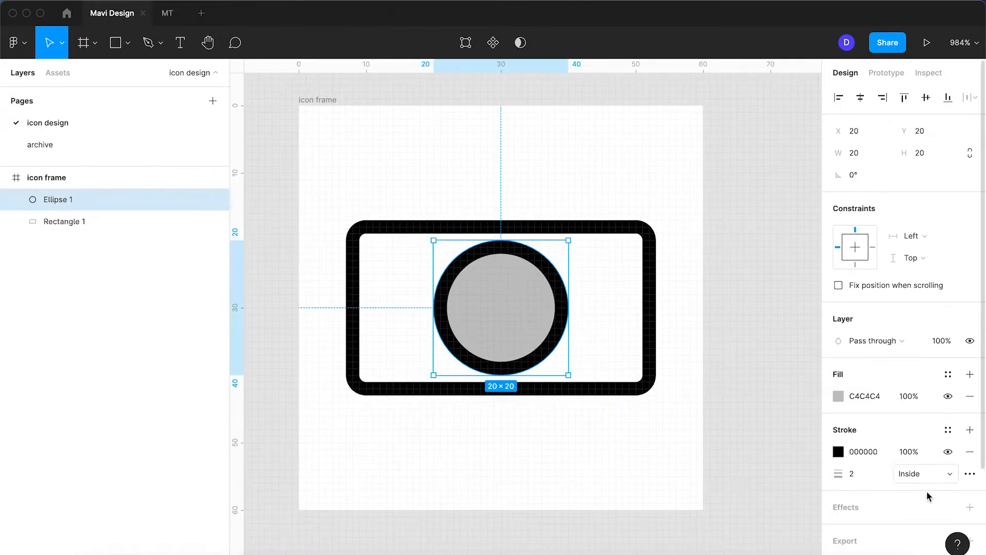
left_click(970, 396)
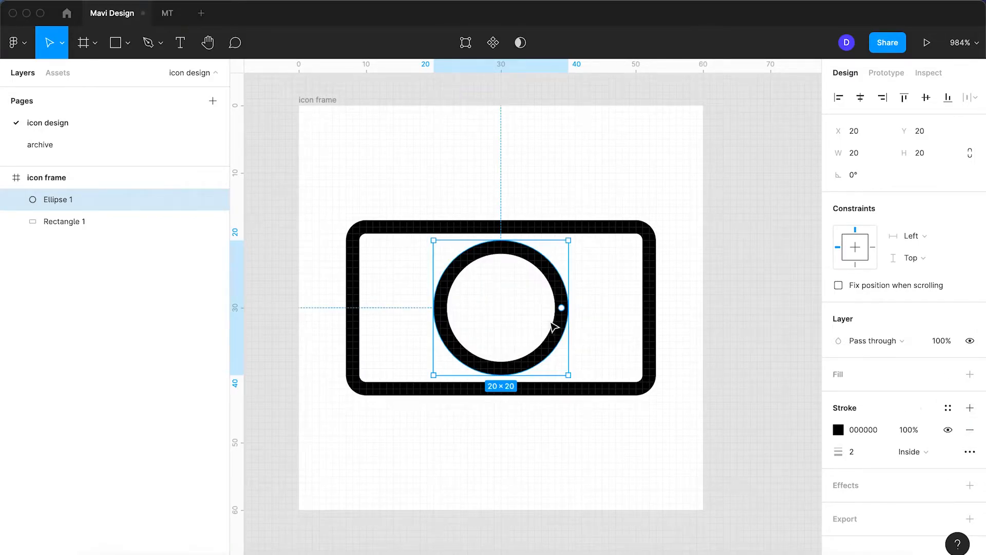
Step: Duplicate the ring in place and shrink the copy to 14 × 14 around its centre
key("super+c")
key("super+v")
left_click_drag(569, 241, 549, 260)
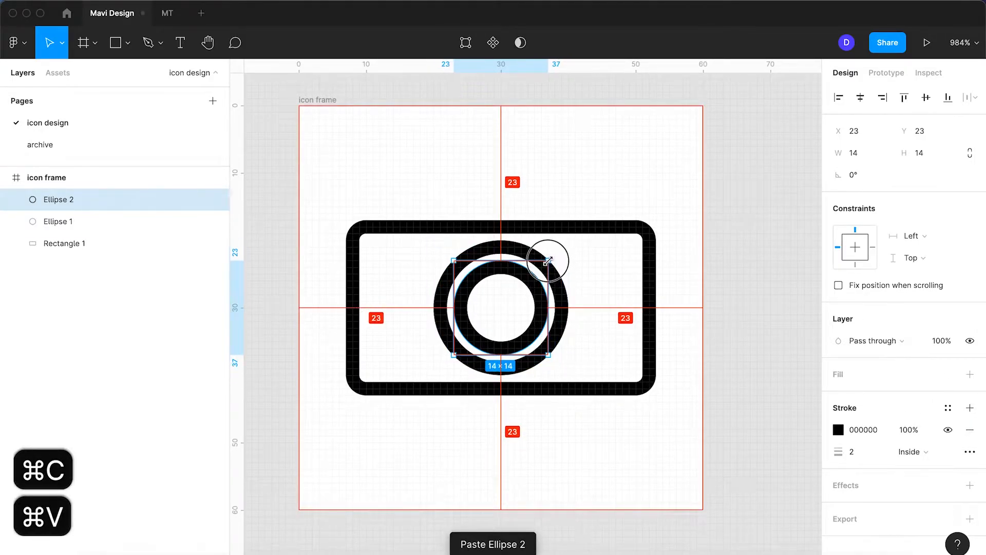
Step: Replace the inner circle's stroke with a solid black (000000) fill
left_click(968, 432)
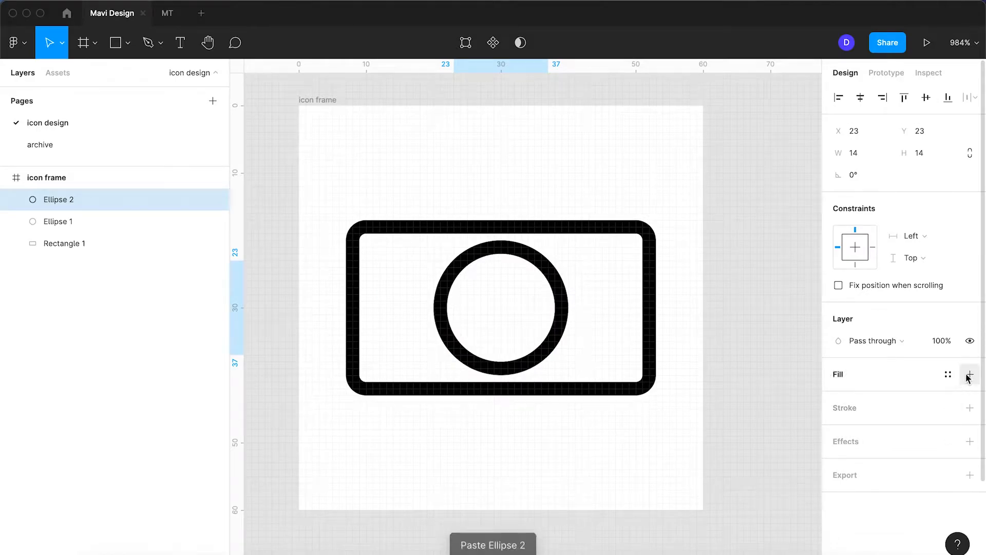
left_click(969, 375)
left_click(839, 396)
left_click_drag(680, 319, 660, 400)
left_click(809, 216)
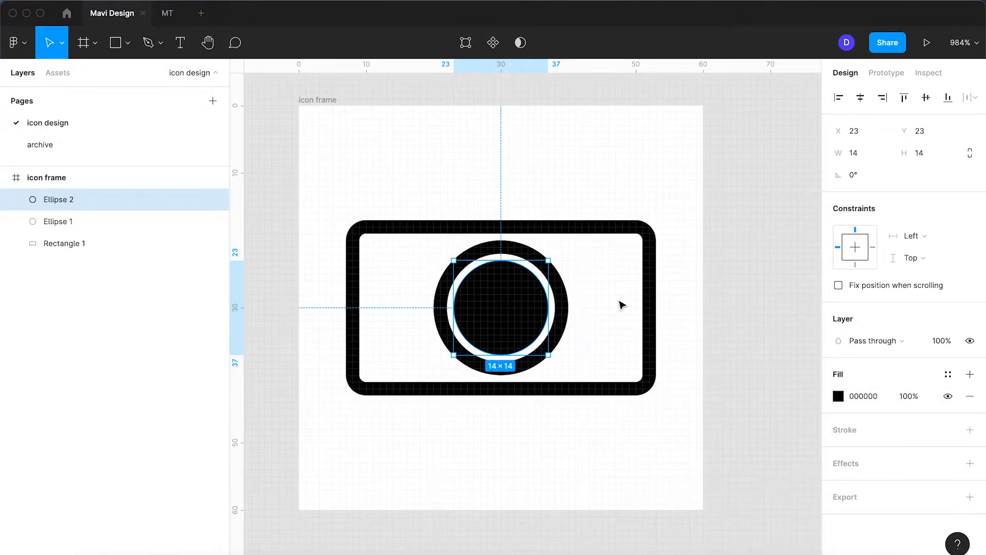
left_click(586, 324)
Step: Duplicate the black inner circle, shrink the copy to 5 × 5 and place it at X 25, Y 25
left_click(507, 302)
scroll(508, 304, "up", 5)
key("super+c")
key("super+v")
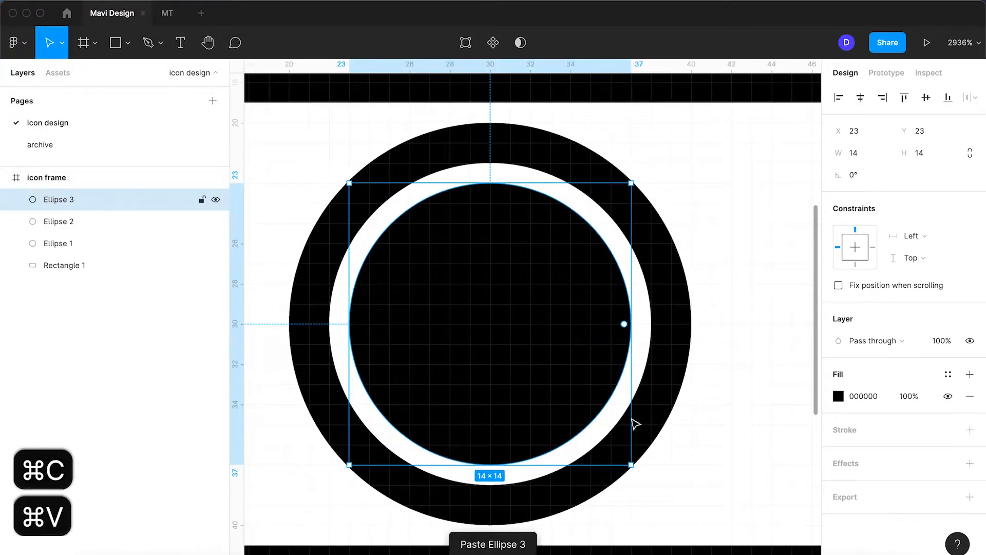
left_click_drag(633, 467, 442, 291)
key("Right")
key("Up")
key("Down")
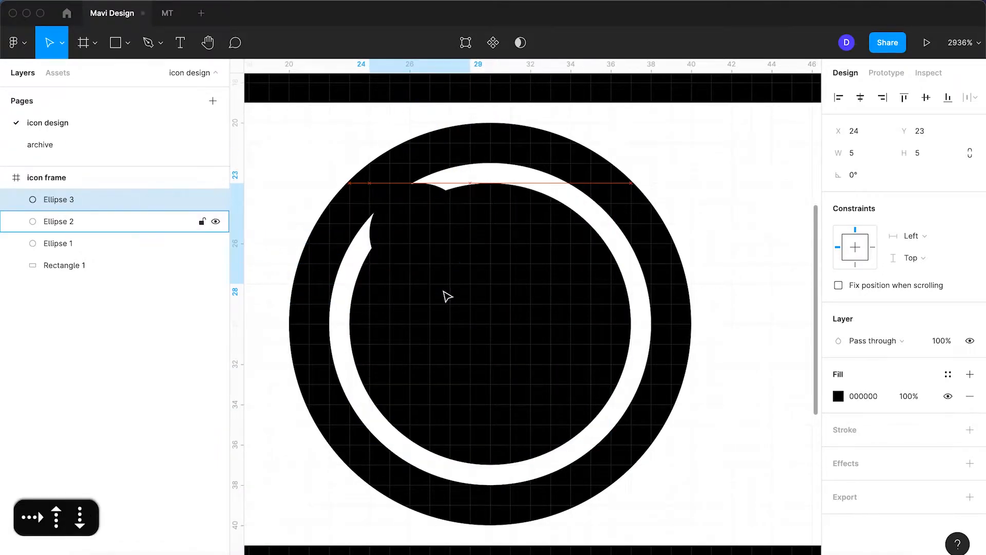
key("Down")
key("Right")
key("Down")
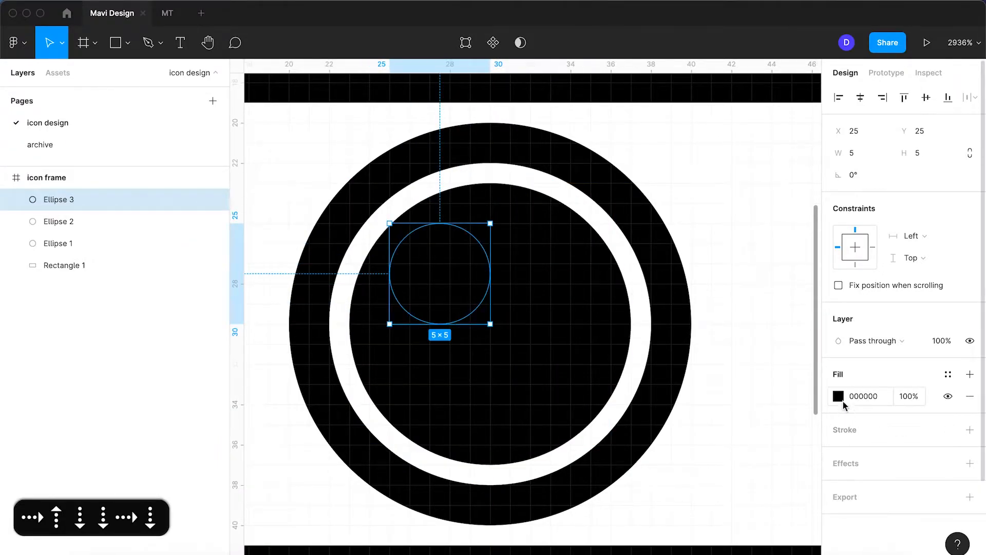
Step: Change the small 5 × 5 circle's fill colour to white (FFFFFF)
left_click(839, 397)
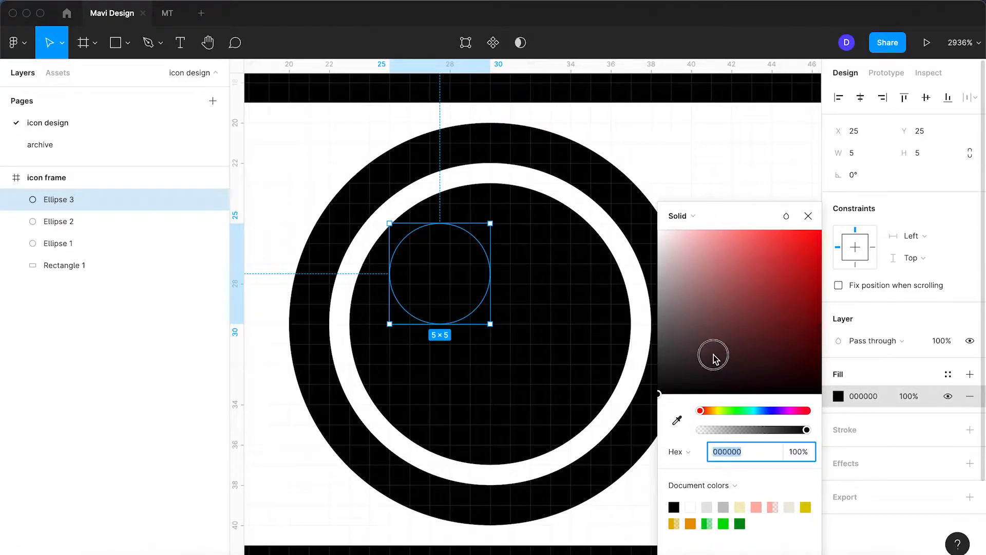
left_click_drag(716, 358, 642, 226)
left_click(436, 291)
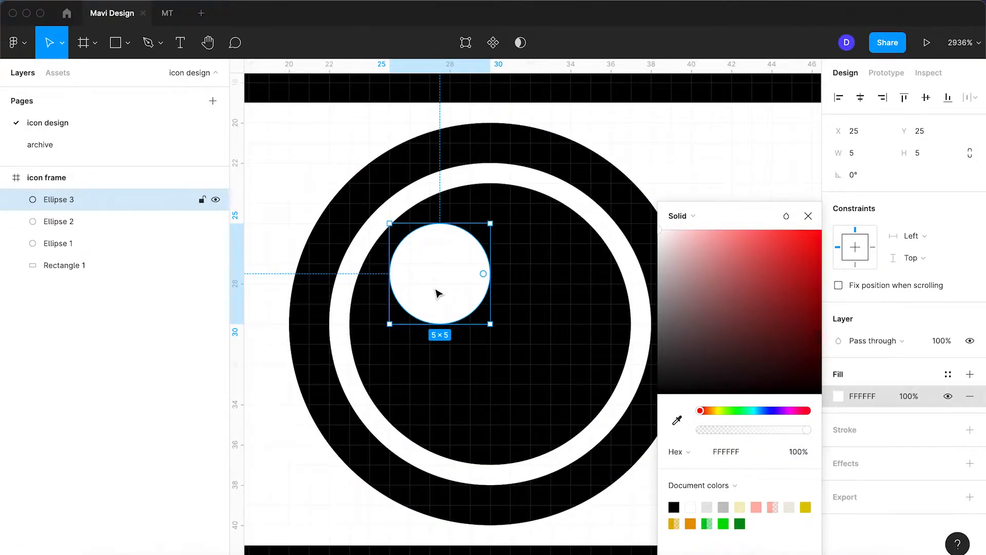
Step: Try to duplicate the small white circle by copying and pasting it
key("super+c")
key("super+v")
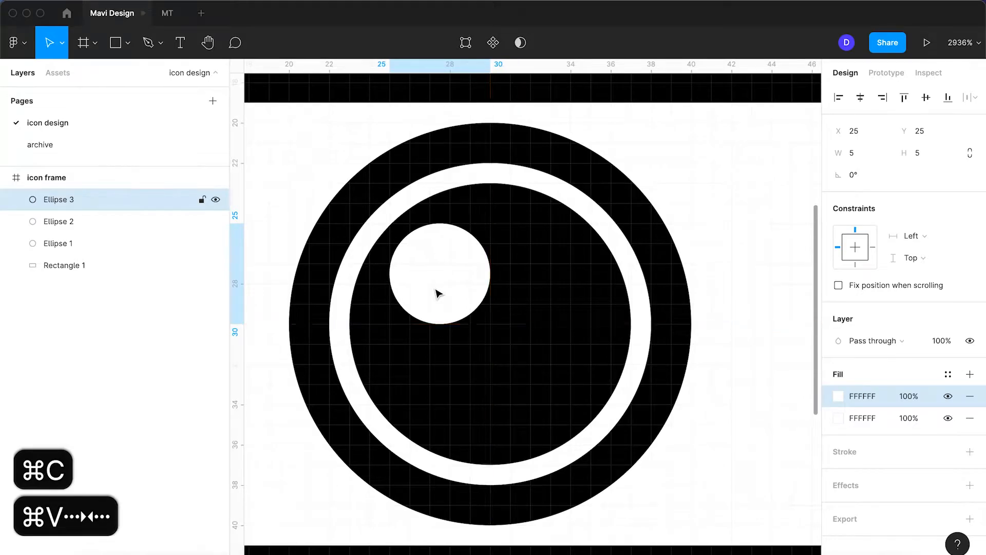
key("super+c")
key("super+v")
key("Right")
key("Down")
key("Up")
key("Left")
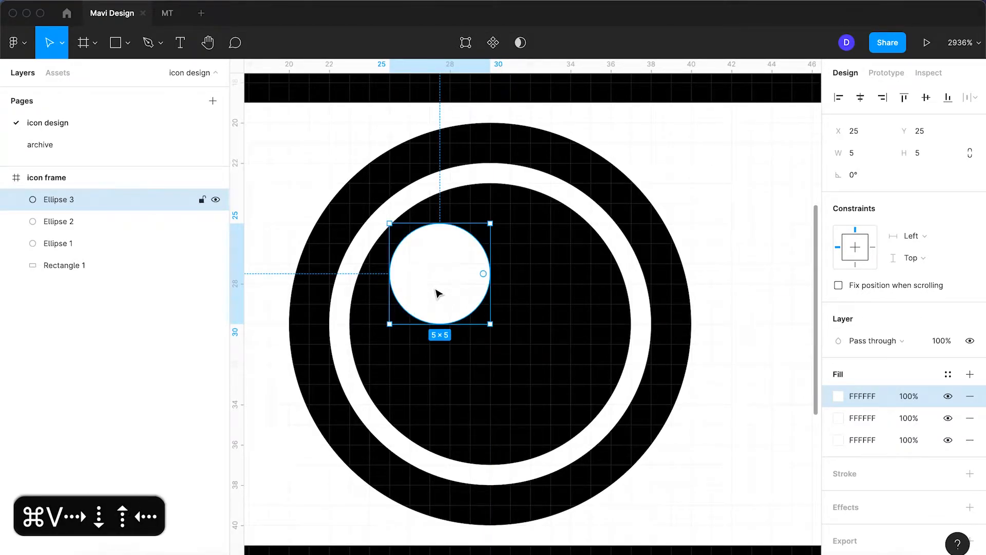
key("super+c")
key("super+v")
mouse_move(438, 293)
left_mouse_down()
mouse_move(516, 343)
mouse_move(456, 293)
mouse_move(440, 295)
left_mouse_up()
key("super+c")
key("super+v")
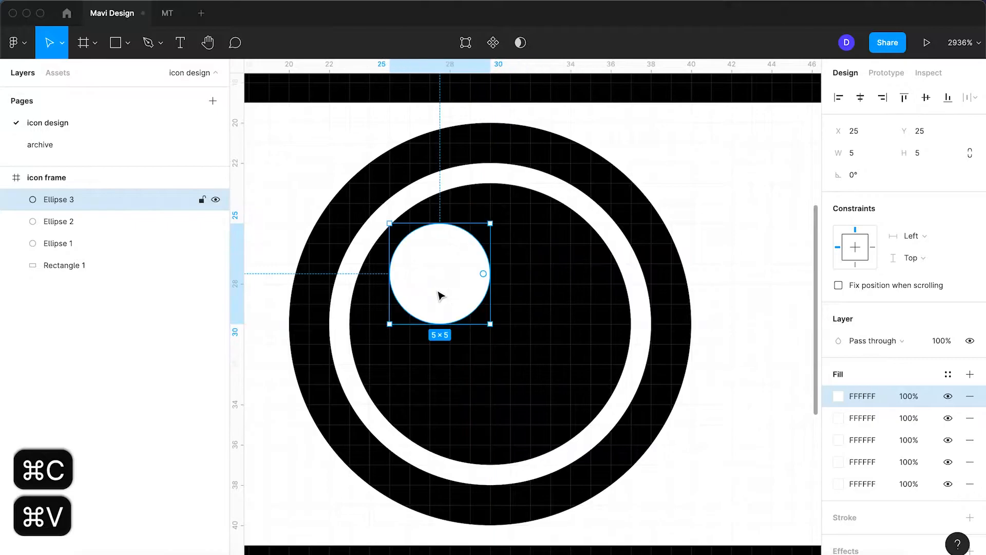
Step: Remove the four extra white fills from the small circle, keeping a single FFFFFF fill
left_click(970, 396)
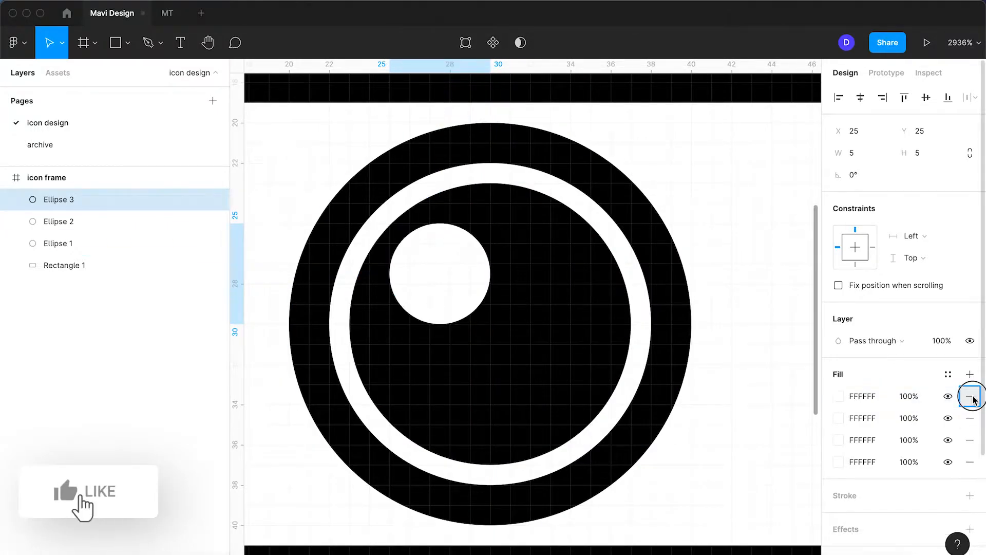
left_click(970, 396)
left_click(970, 396)
left_click(970, 396)
Step: Duplicate the small white circle and offset the copy diagonally down and right to X 27, Y 27
left_click(456, 282)
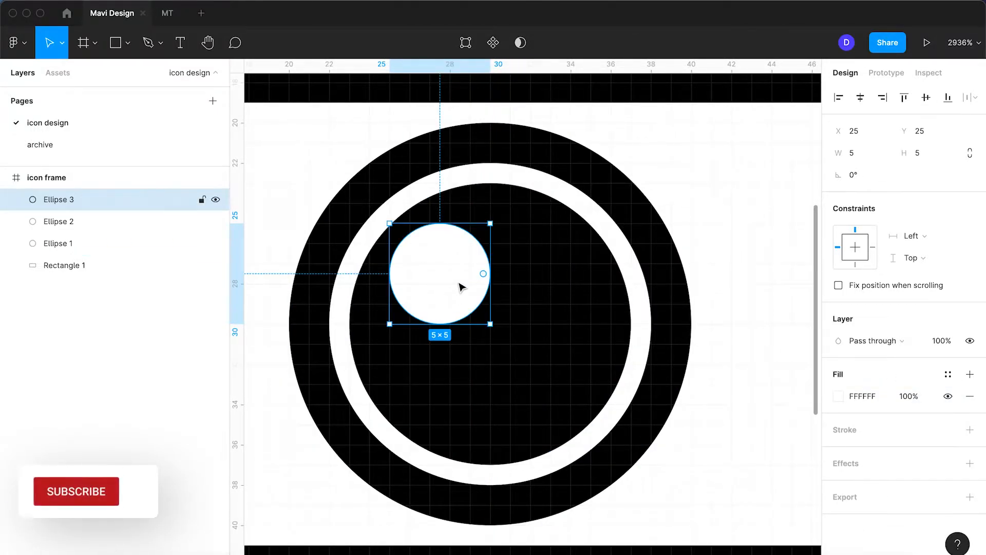
key("super+c")
key("super+v")
key("Right")
key("Right")
key("Down")
key("Down")
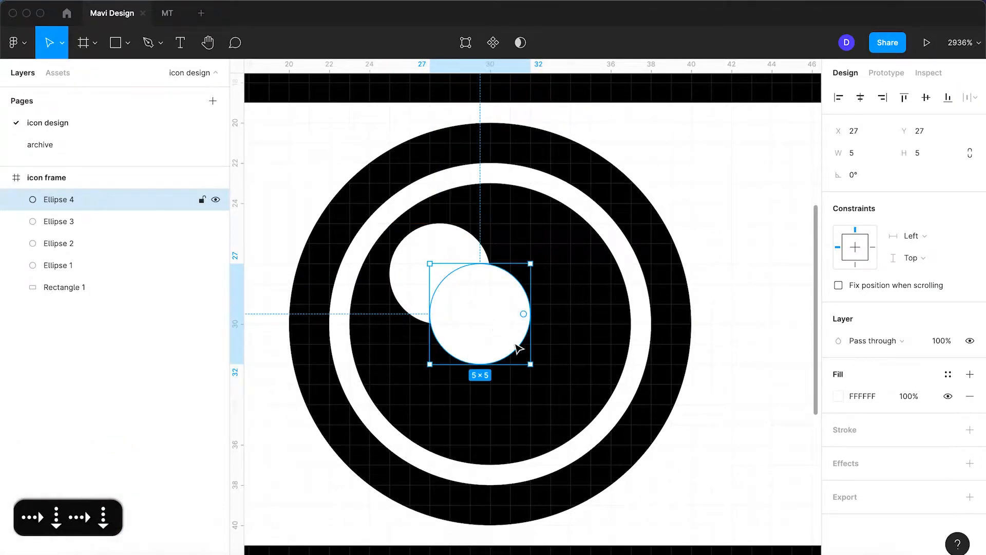
Step: Enlarge the copied white circle to 7 × 7 around its centre and shrink the original white circle to about 4 × 4
left_click_drag(531, 367, 544, 379)
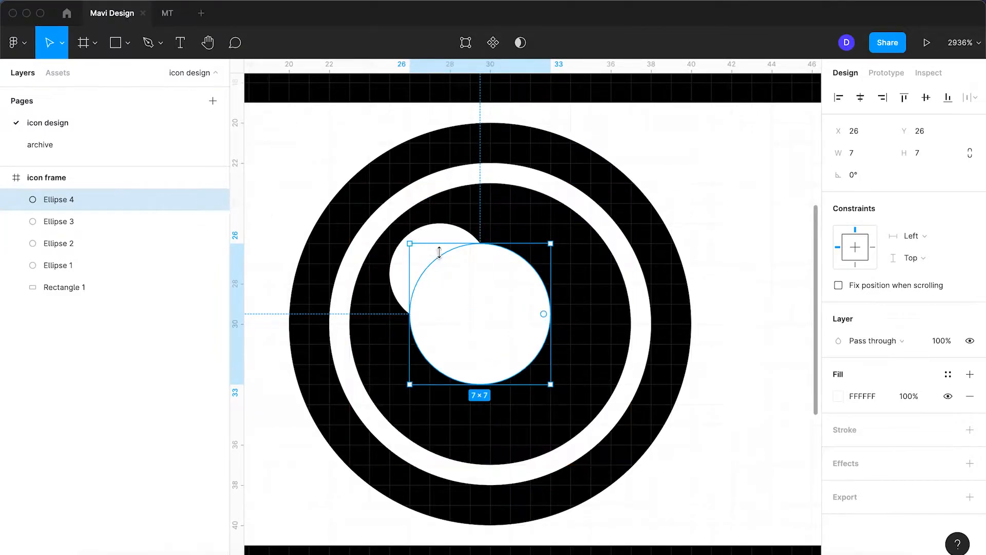
left_click(468, 276)
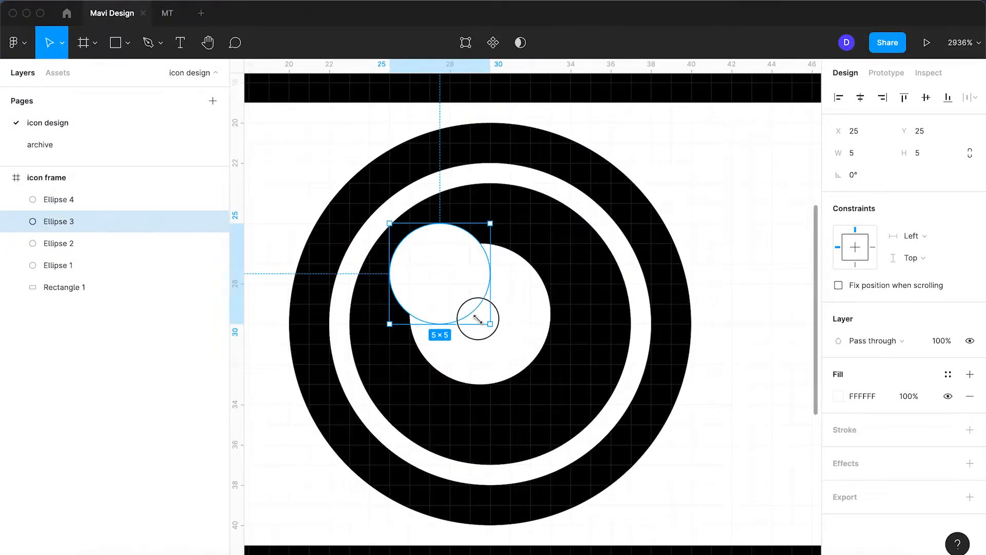
left_click_drag(478, 320, 471, 307)
Step: Set the layer opacity of both white highlight circles to 40%
left_click(513, 341, "shift")
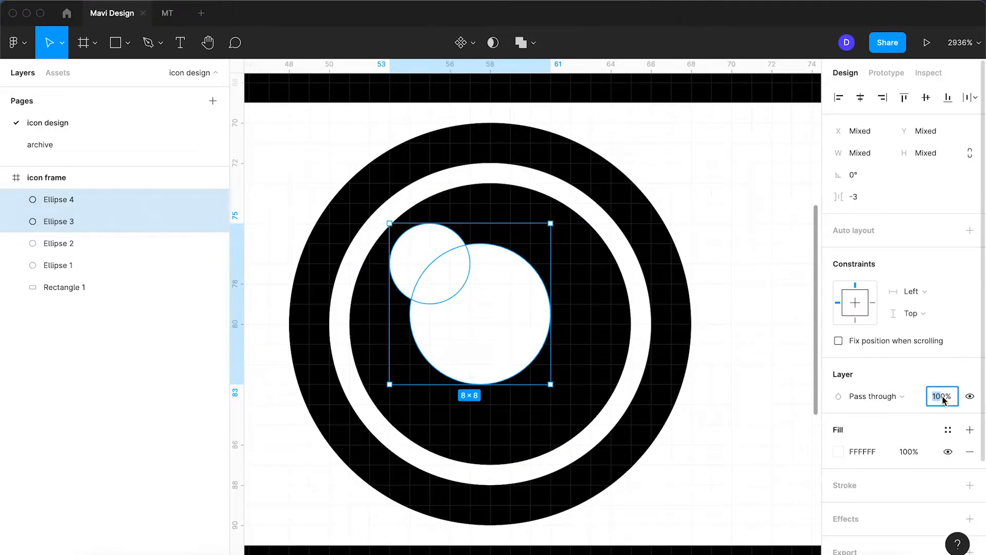
key("super+a")
type("40")
key("Return")
left_click(745, 275)
scroll(748, 275, "down", 5)
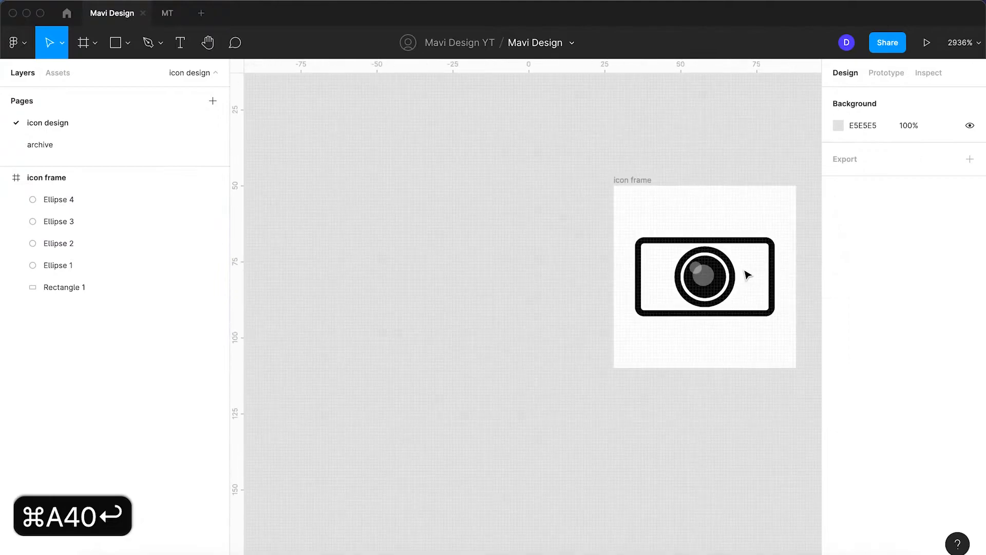
Step: Duplicate the larger 7 × 7 translucent highlight circle in place over the lens
scroll(746, 274, "down", 1)
scroll(746, 274, "up", 2)
key("space")
left_click_drag(729, 276, 651, 298)
scroll(638, 294, "up", 6)
left_click(604, 310)
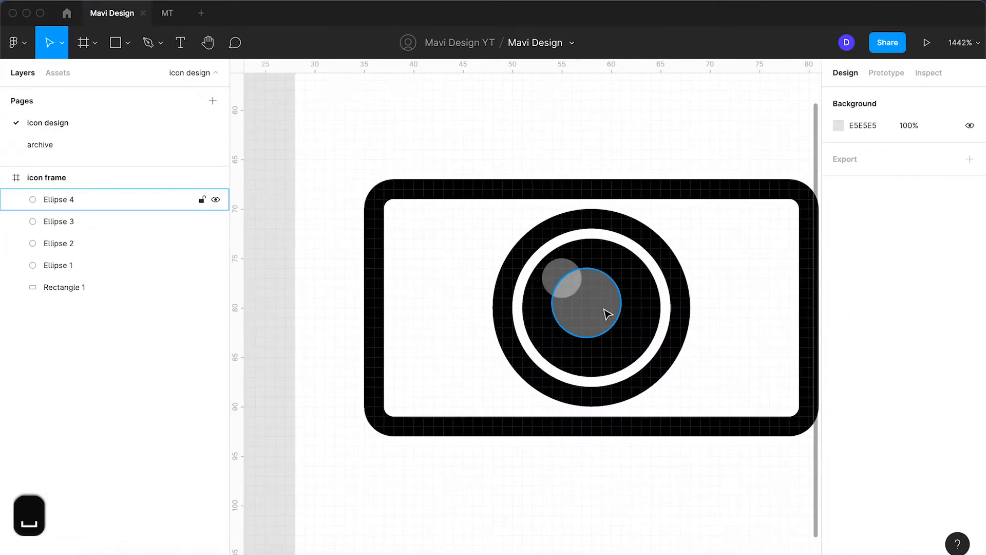
scroll(604, 309, "up", 3)
key("super+c")
key("super+v")
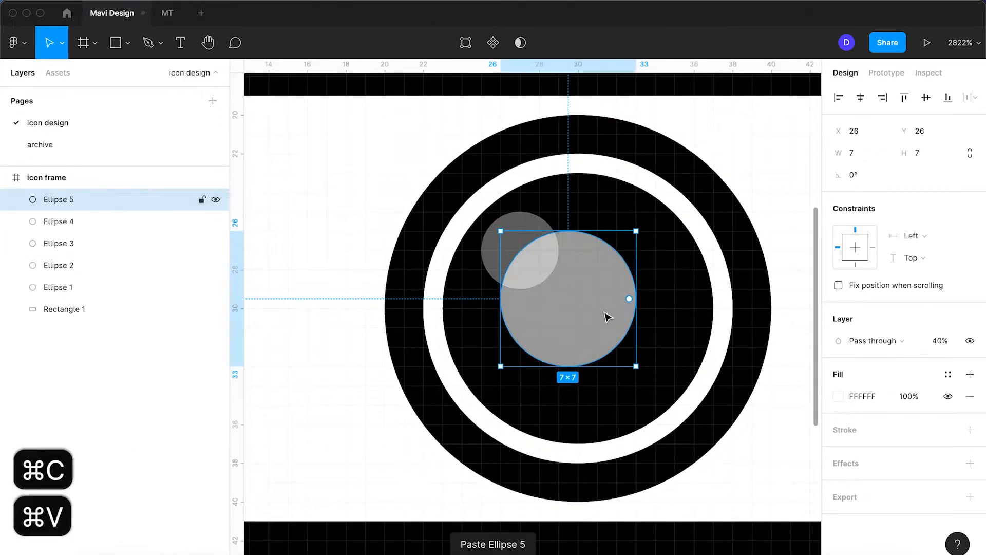
Step: Shrink the duplicated highlight circle to about 2 × 2 and nudge it to the centre of the lens
left_click_drag(506, 239, 598, 327)
key("Down")
key("Up")
key("Left")
key("Up")
key("Left")
key("Up")
left_click(663, 379)
scroll(661, 377, "down", 5)
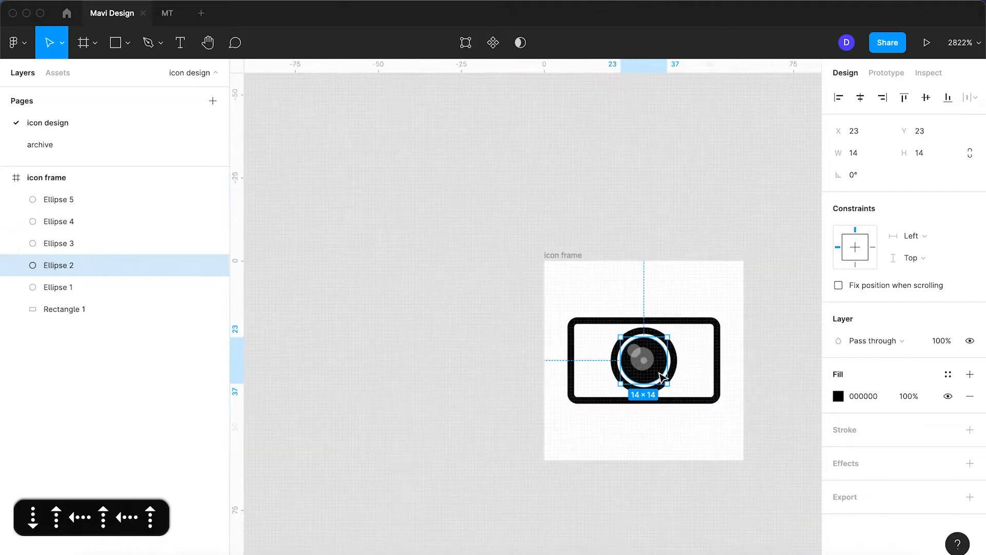
Step: Nudge the tiny highlight circle one unit up and one unit left from the lens centre
left_click(715, 377)
scroll(711, 378, "up", 3)
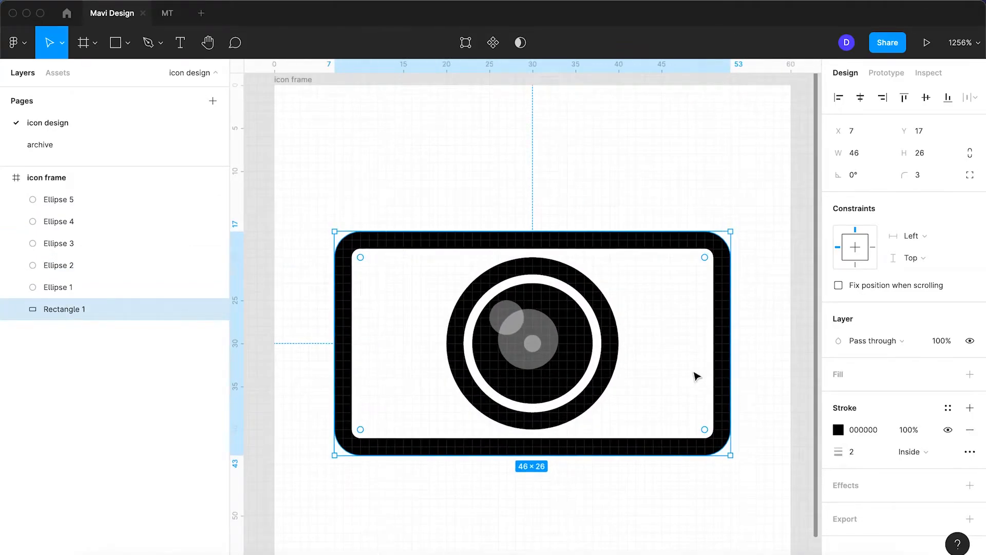
left_click(532, 344)
key("Up")
key("Left")
left_click(632, 362)
scroll(633, 361, "down", 3)
scroll(633, 361, "down", 3)
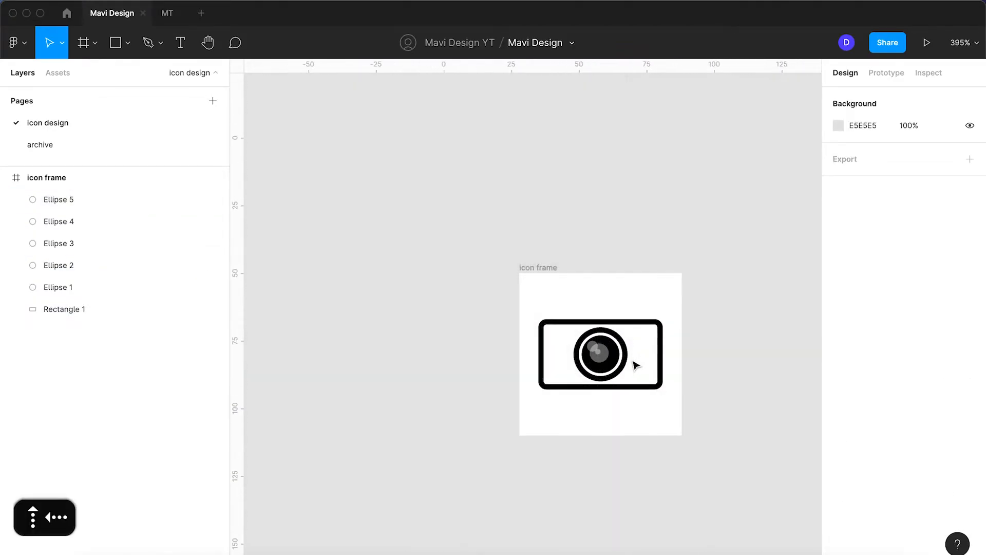
Step: Delete the tiny third highlight circle, leaving only the two overlapping highlights in the lens
key("space")
left_click_drag(647, 354, 602, 370)
scroll(568, 385, "up", 5)
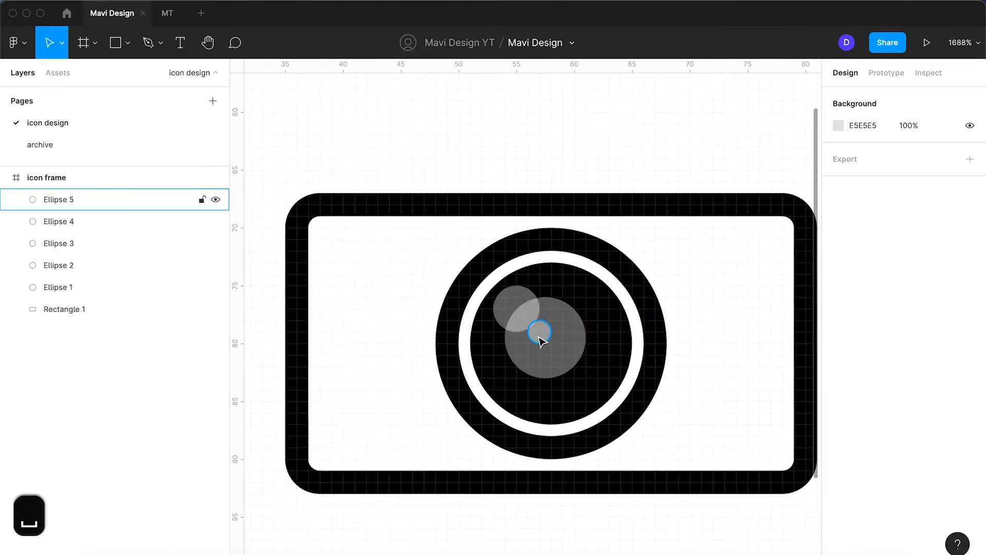
left_click(539, 339)
key("BackSpace")
left_click(529, 311)
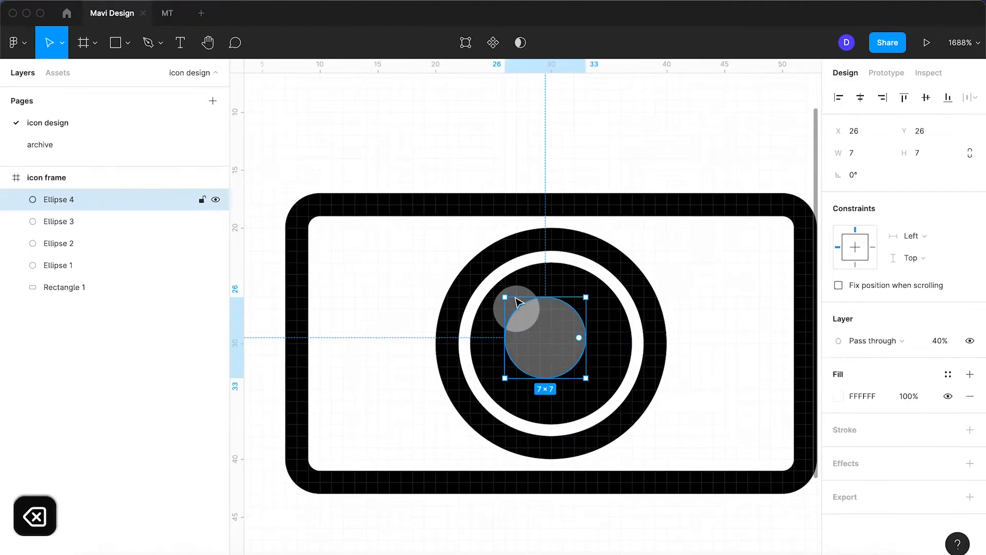
left_click(735, 308)
Step: Draw a hooked pen path between body edge and lens from X 16, Y 20 straight down to about Y 37, ending at X 12, Y 39
scroll(735, 309, "down", 5)
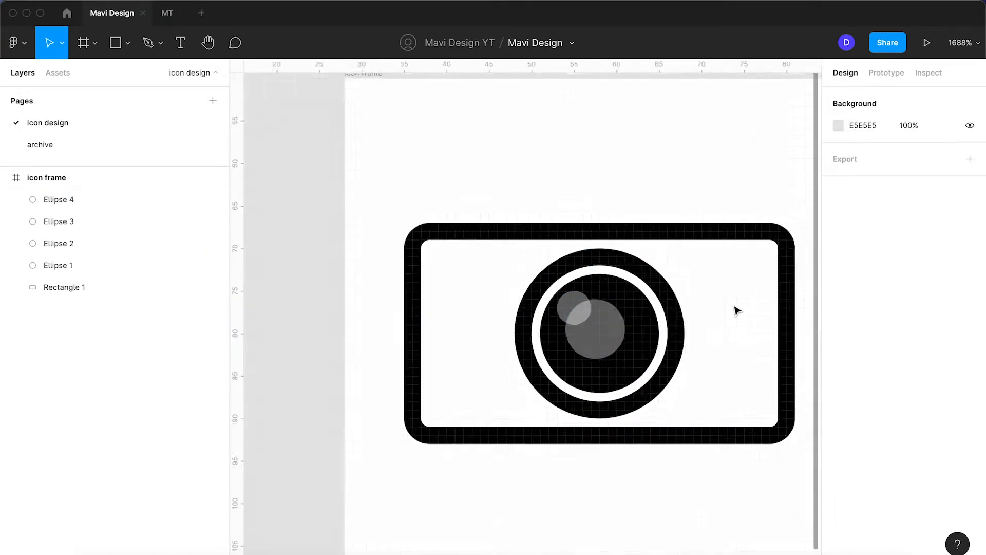
key("space")
left_click_drag(706, 308, 648, 315)
scroll(663, 321, "up", 4)
scroll(503, 303, "up", 2)
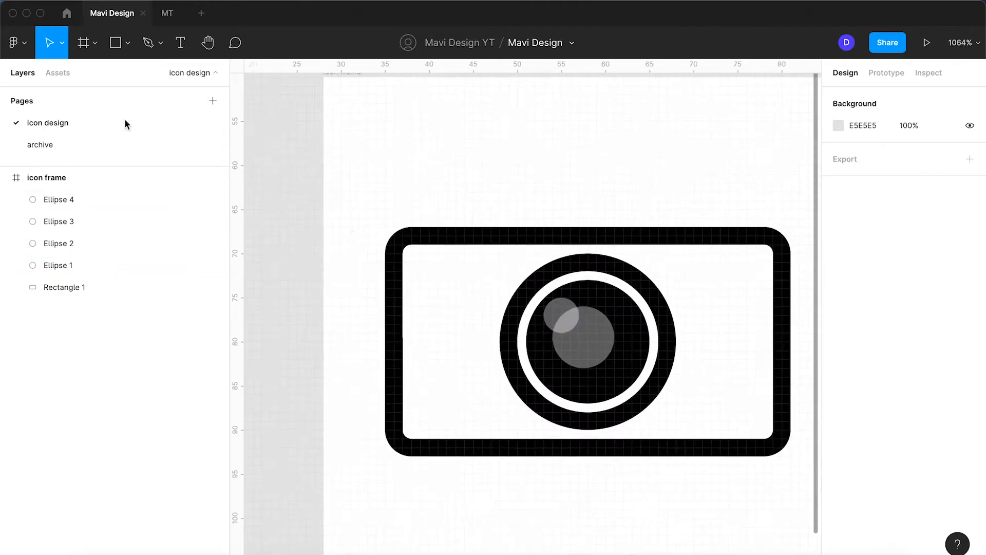
left_click(148, 42)
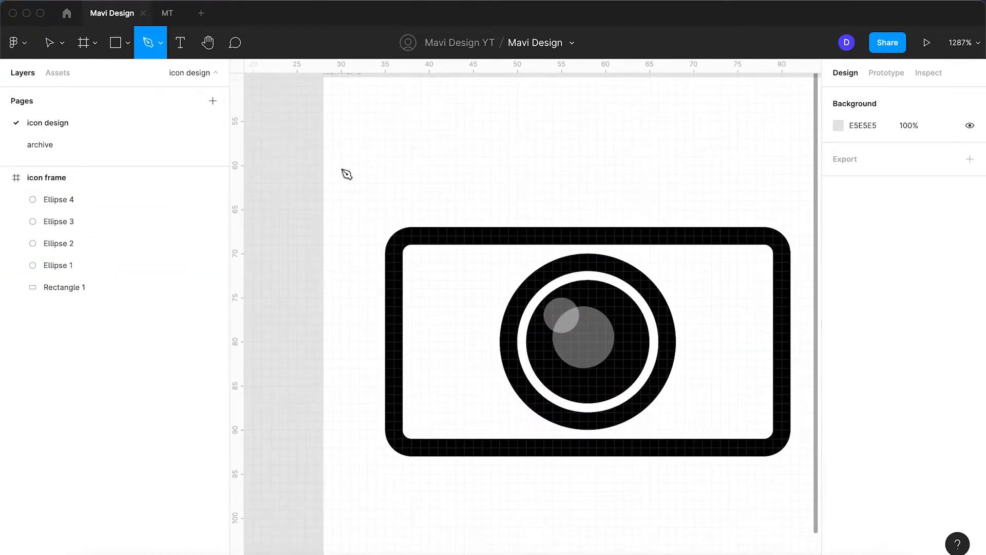
left_click(465, 253)
left_click(459, 403)
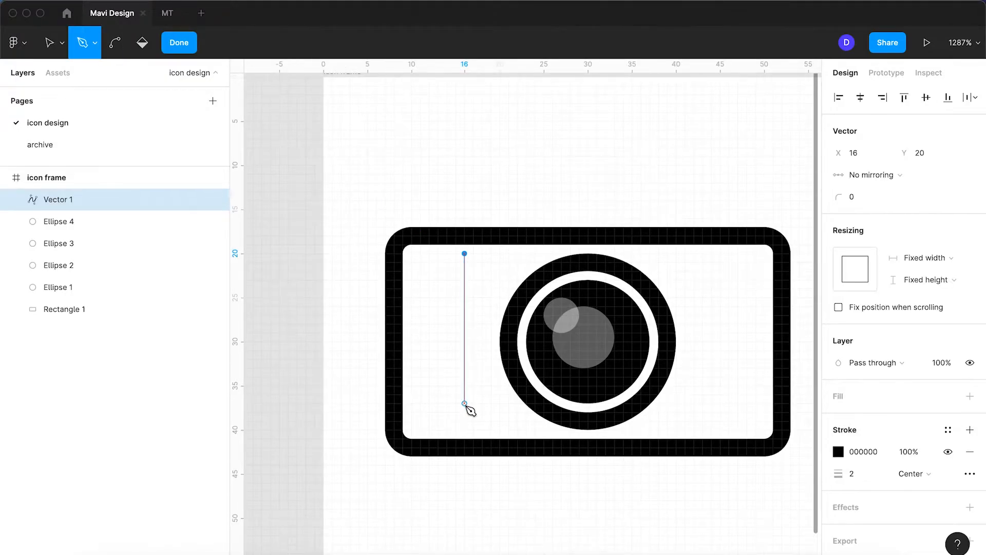
left_click(465, 404)
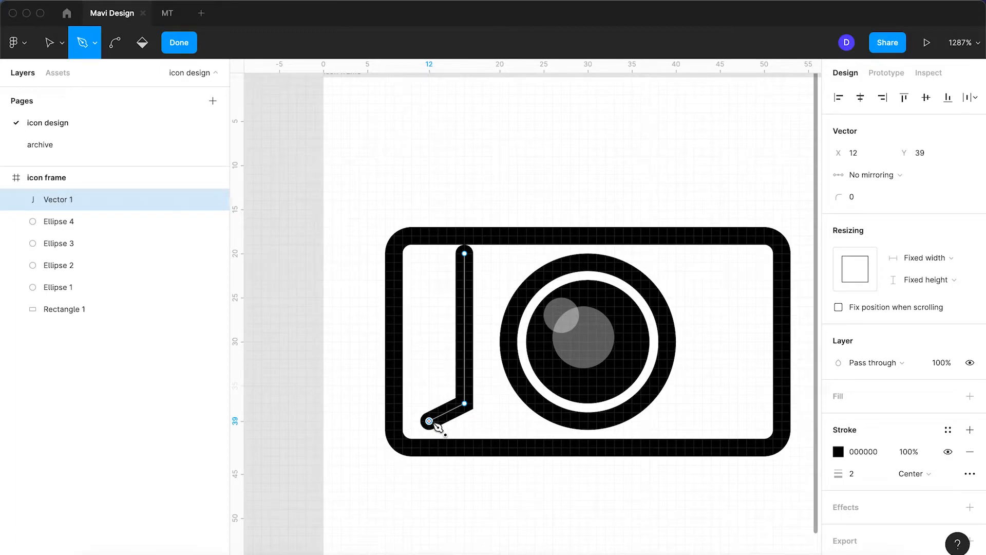
key("Return")
left_click(425, 348)
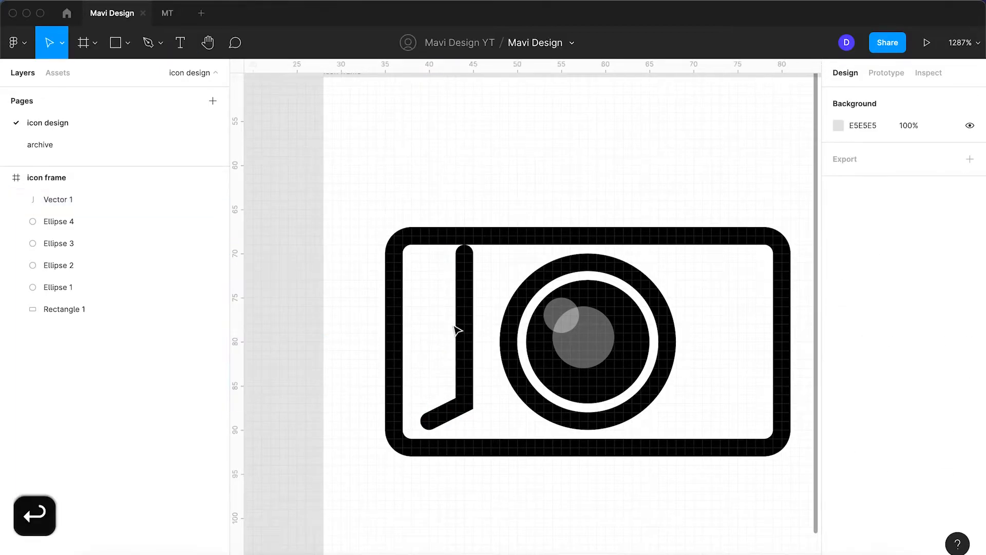
Step: Set the hooked path's corner radius to 3
left_click(458, 331)
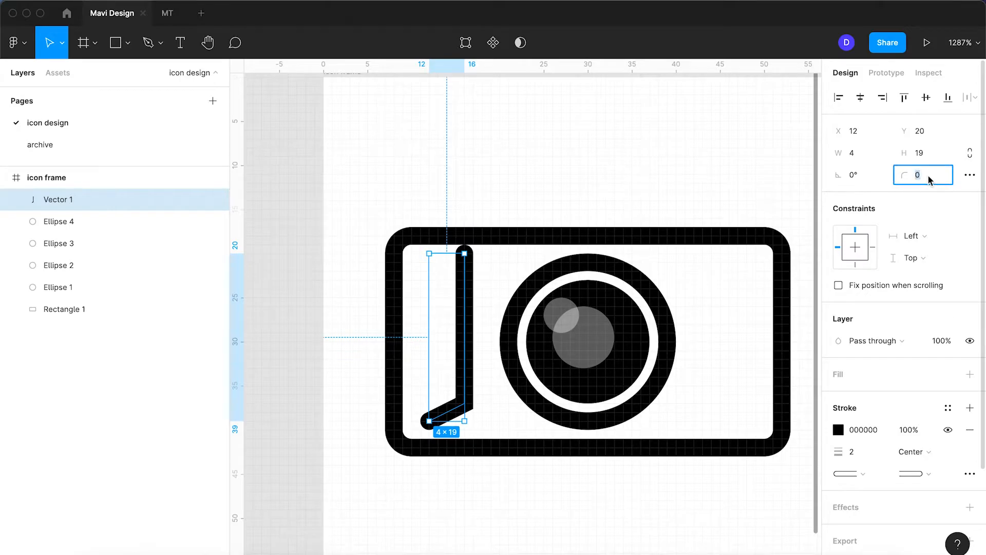
key("Up")
key("Up")
key("Up")
key("Up")
key("Up")
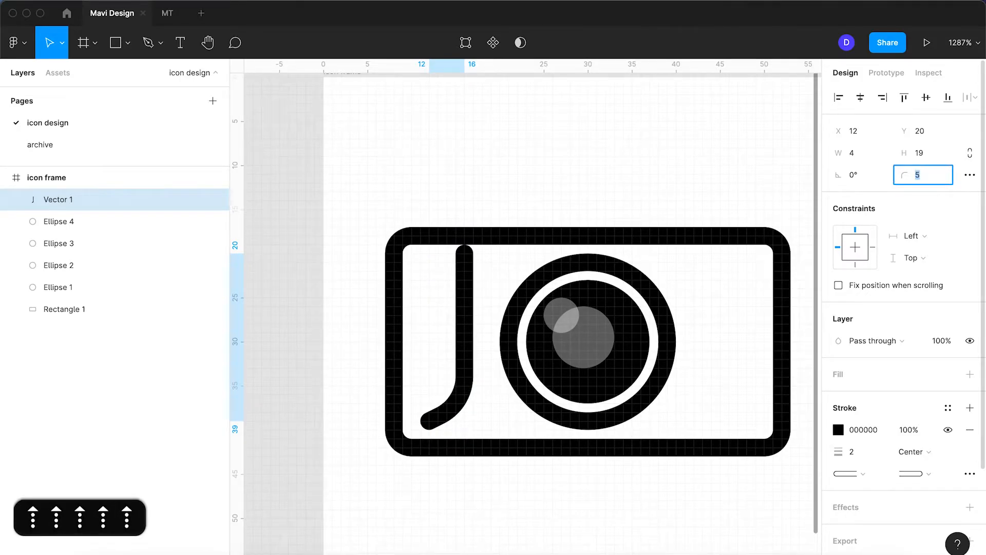
key("Down")
key("Down")
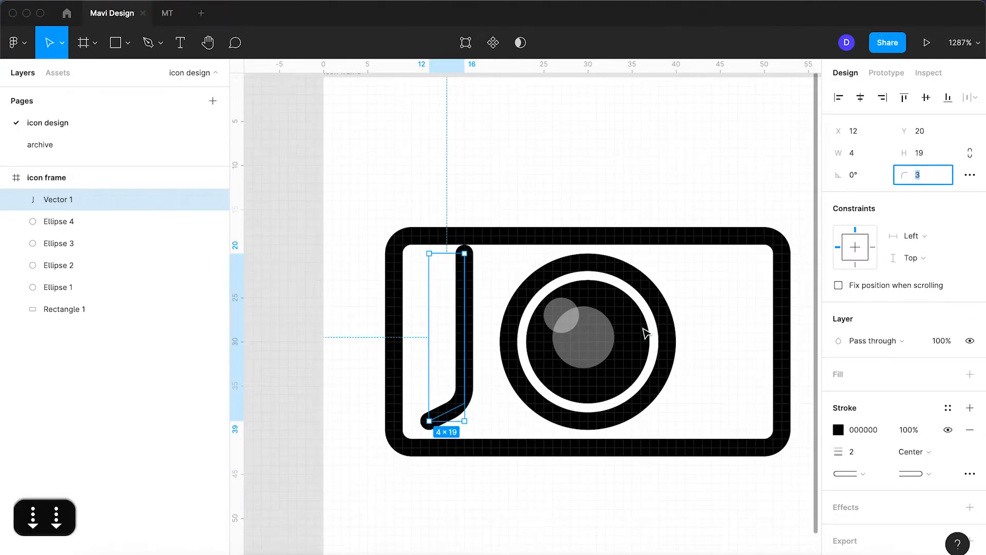
key("Return")
Step: Move the hooked path's lower end point to X 13.5, Y 38.5 and its upper end point to Y 22
double_click(442, 420)
left_click_drag(431, 423, 448, 414)
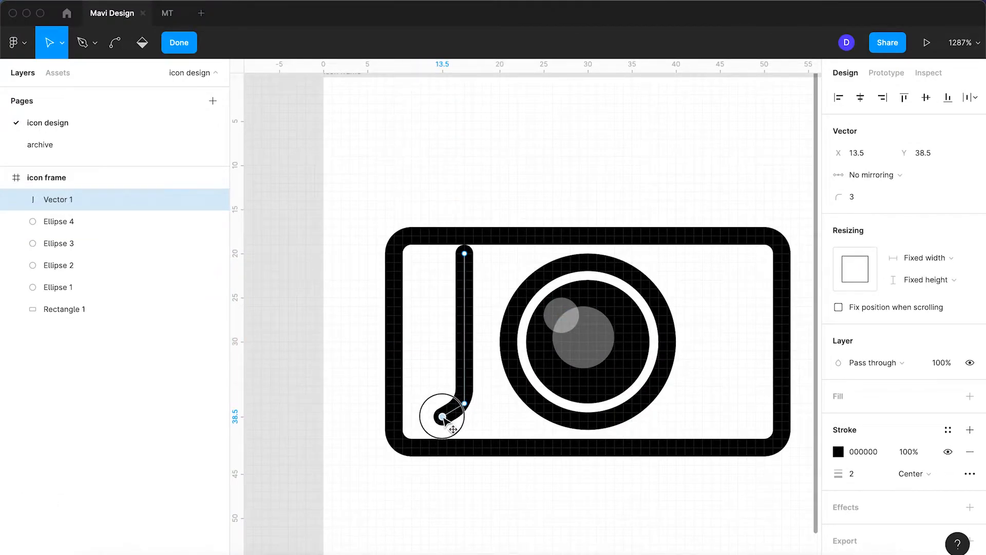
left_click(465, 253)
key("Down")
key("Down")
key("Down")
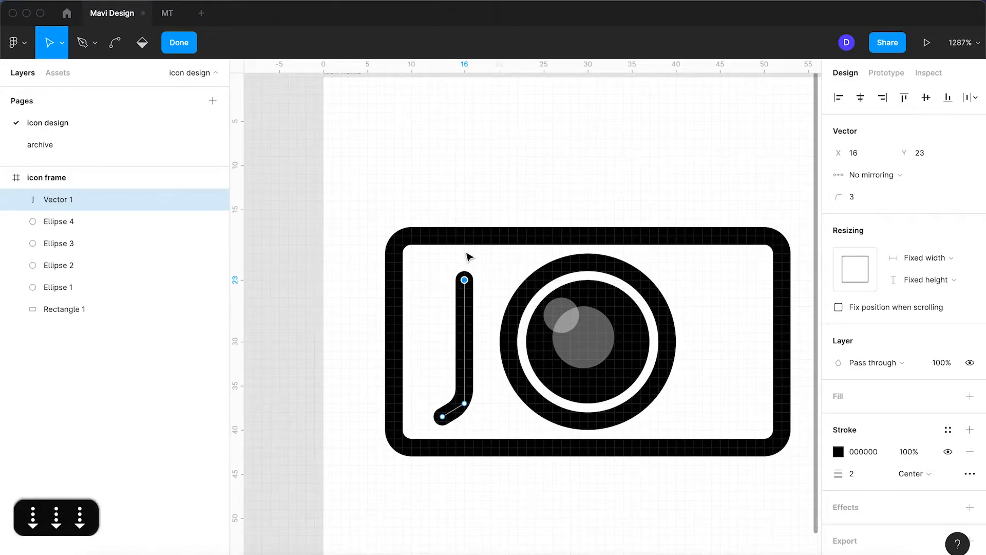
key("Return")
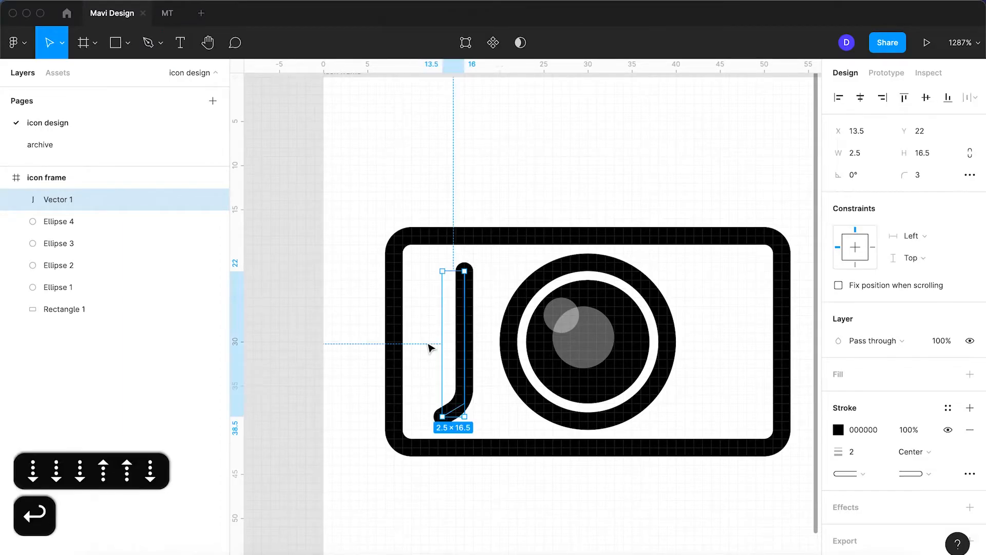
Step: Raise the hooked path's upper end point to Y 21 and shift the whole path right to X 14.5
left_click(431, 348)
double_click(458, 334)
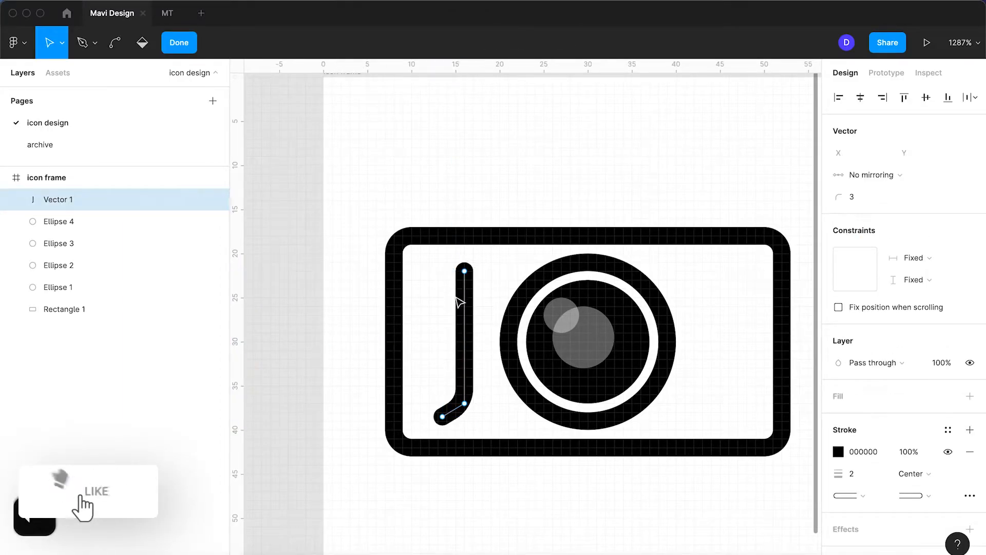
left_click(464, 272)
key("Up")
key("Return")
key("Right")
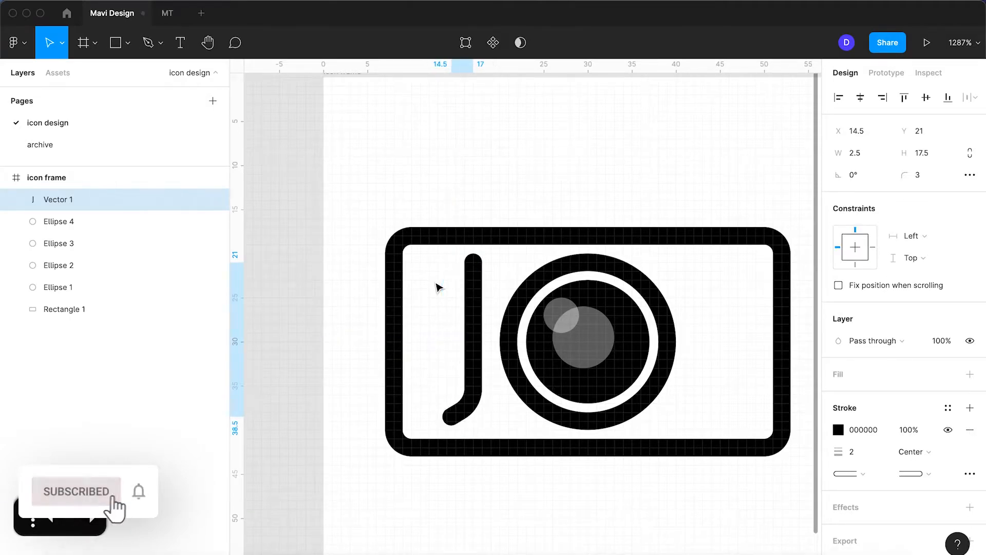
Step: Move the hooked path's lower end point to about X 15, Y 38 and its upper end point to X 17, Y 22
scroll(465, 413, "up", 10)
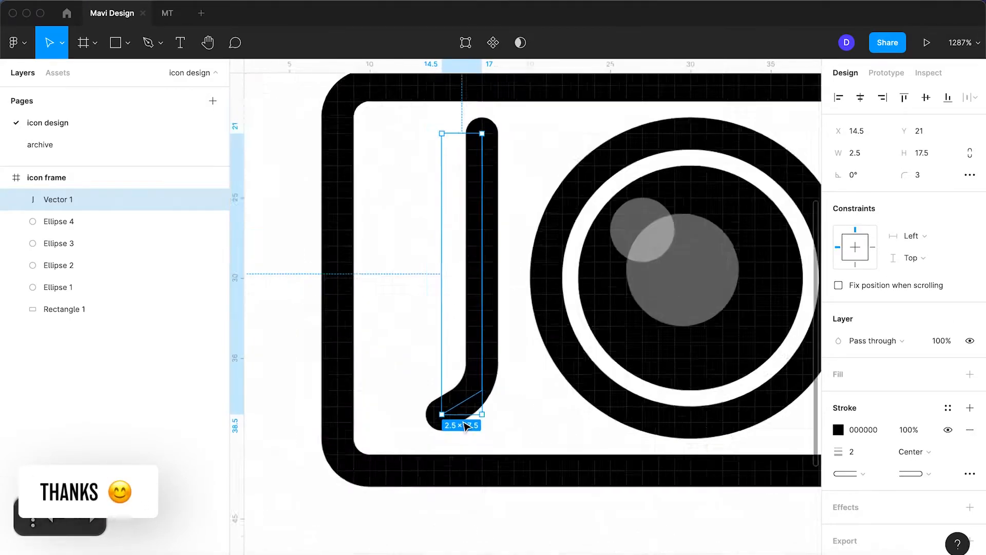
double_click(423, 409)
mouse_move(422, 409)
left_mouse_down()
mouse_move(438, 424)
mouse_move(438, 404)
left_mouse_up()
scroll(441, 425, "down", 3)
scroll(440, 425, "down", 3)
scroll(438, 405, "down", 2)
scroll(447, 393, "up", 1)
left_click_drag(470, 136, 471, 152)
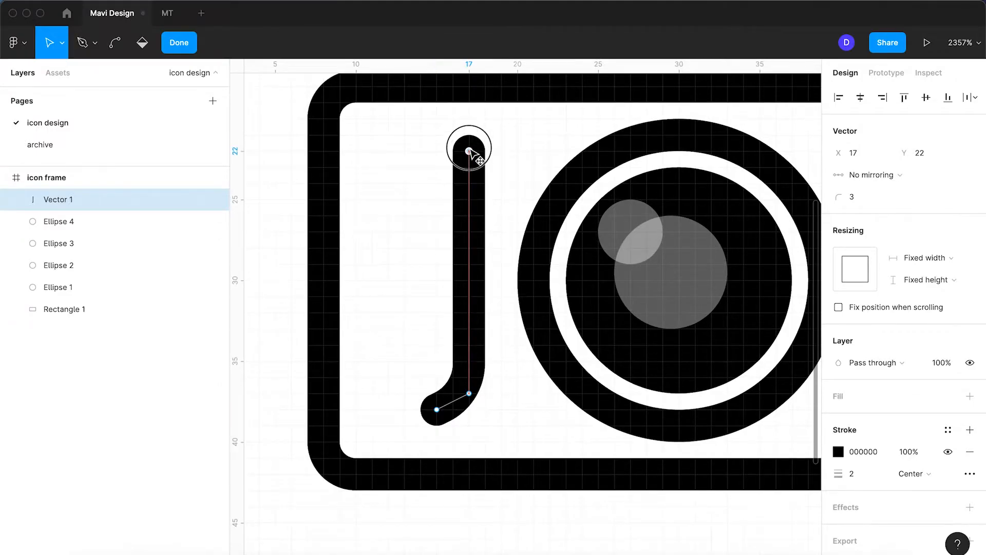
key("Return")
Step: Nudge the whole hooked path one unit left
scroll(411, 187, "down", 3)
left_click(454, 204)
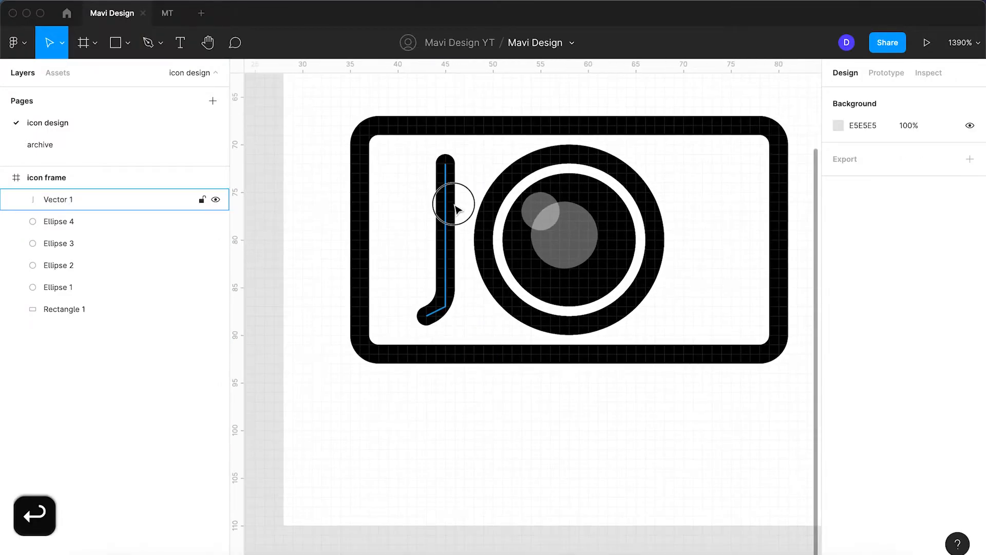
left_click(474, 179)
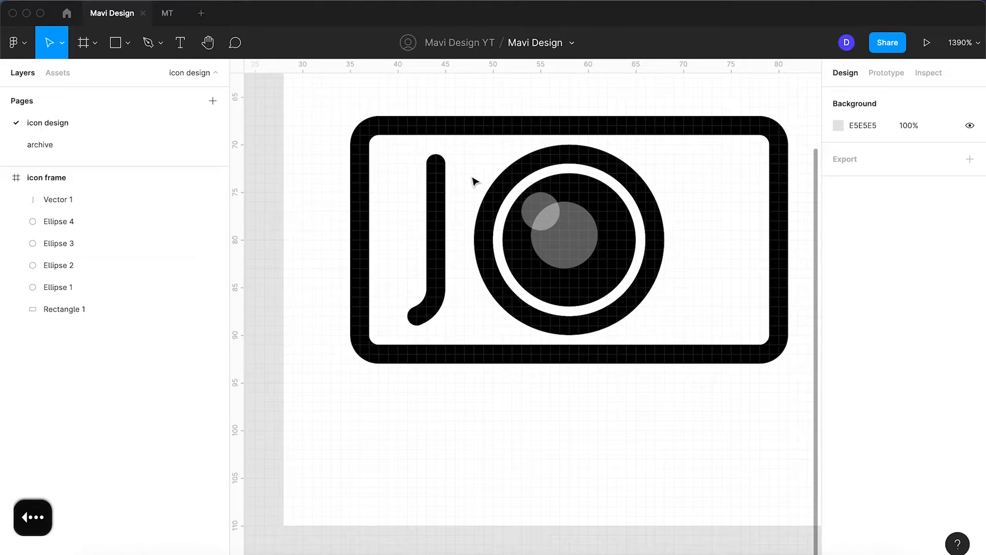
Step: Draw a rectangle rising from the camera body's upper edge above the lens, sized 14 × 7 at X 23, Y 12
scroll(473, 180, "up", 4)
scroll(473, 180, "right", 3)
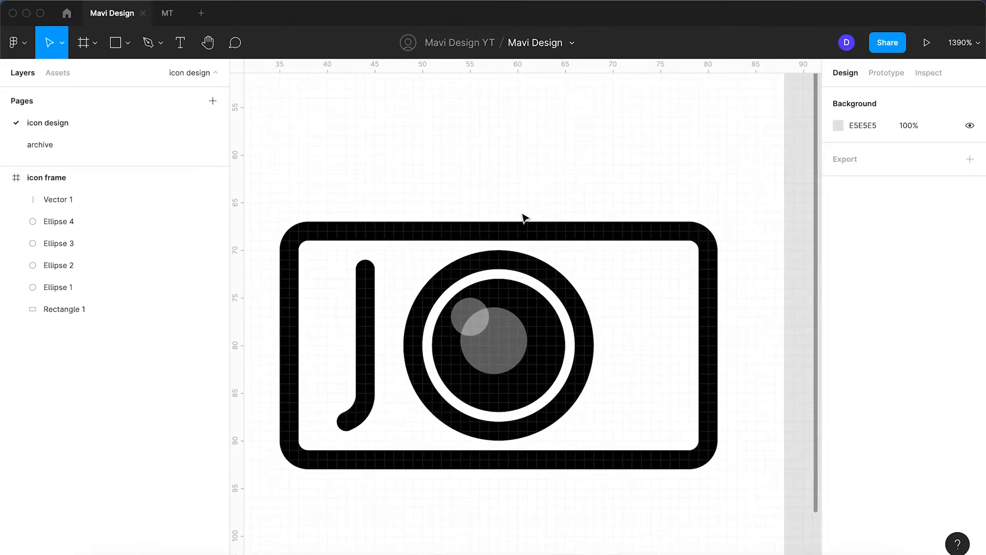
scroll(521, 220, "up", 2)
scroll(521, 219, "right", 2)
left_click(540, 267)
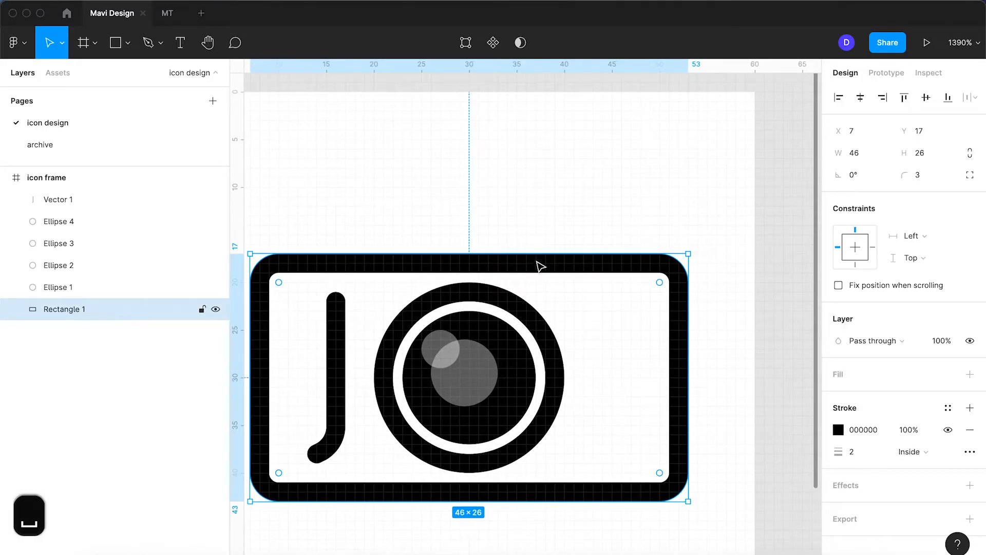
left_click(108, 46)
mouse_move(543, 271)
left_mouse_down()
mouse_move(447, 211)
mouse_move(403, 205)
left_mouse_up()
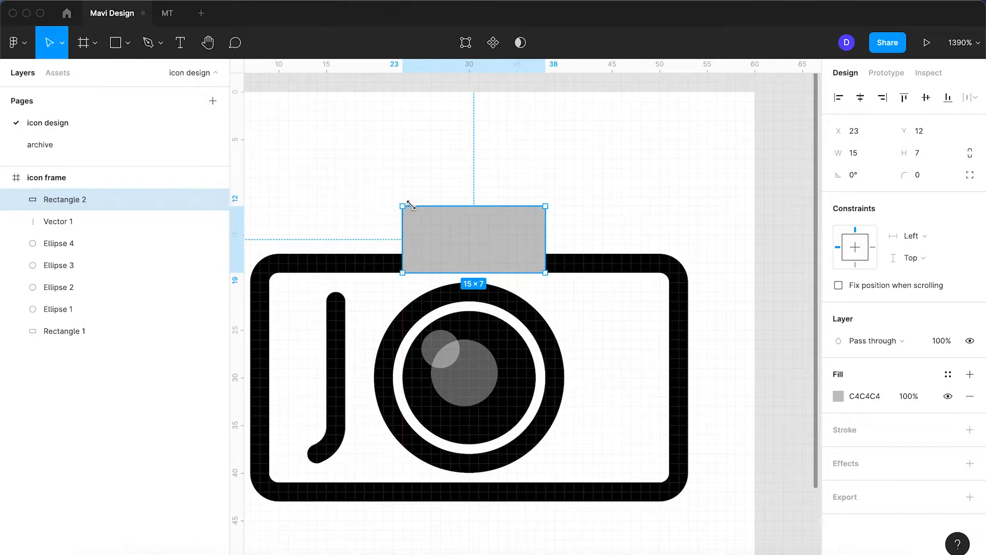
mouse_move(542, 229)
left_mouse_down()
mouse_move(526, 229)
mouse_move(546, 227)
mouse_move(536, 229)
left_mouse_up()
Step: Widen the grey rectangle above the lens around its centre to 16 × 7 at X 22
left_click(532, 389)
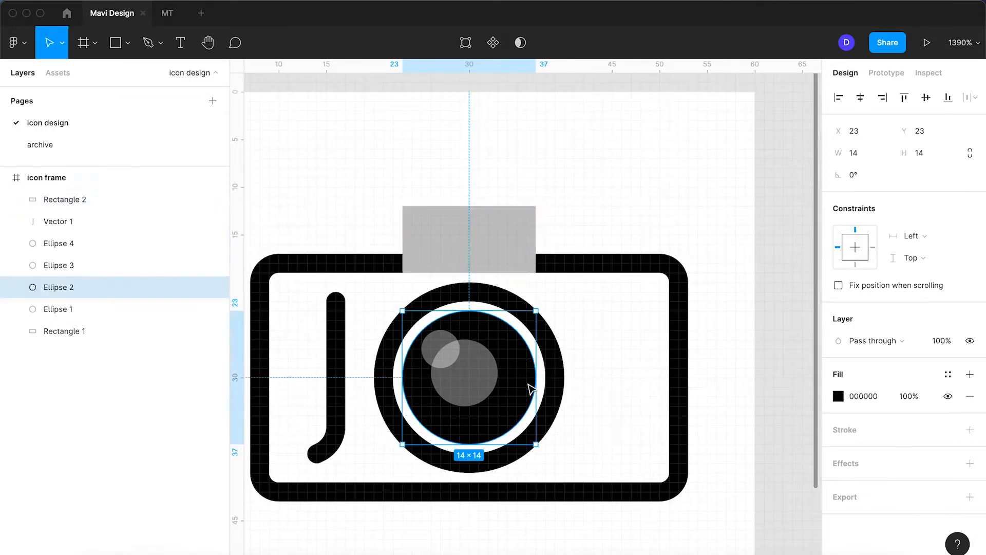
left_click(529, 242)
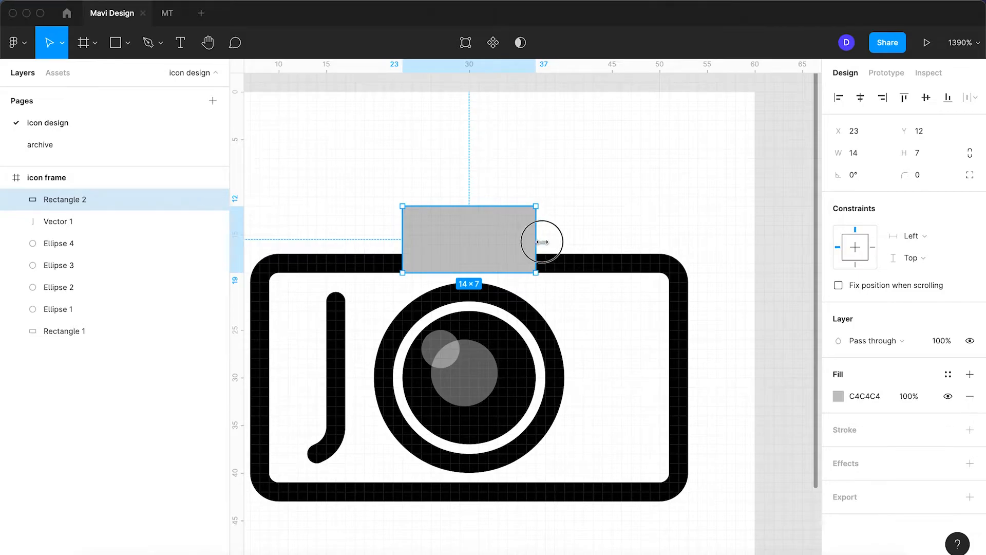
left_click_drag(541, 242, 544, 242)
left_click(568, 231)
left_click(531, 232)
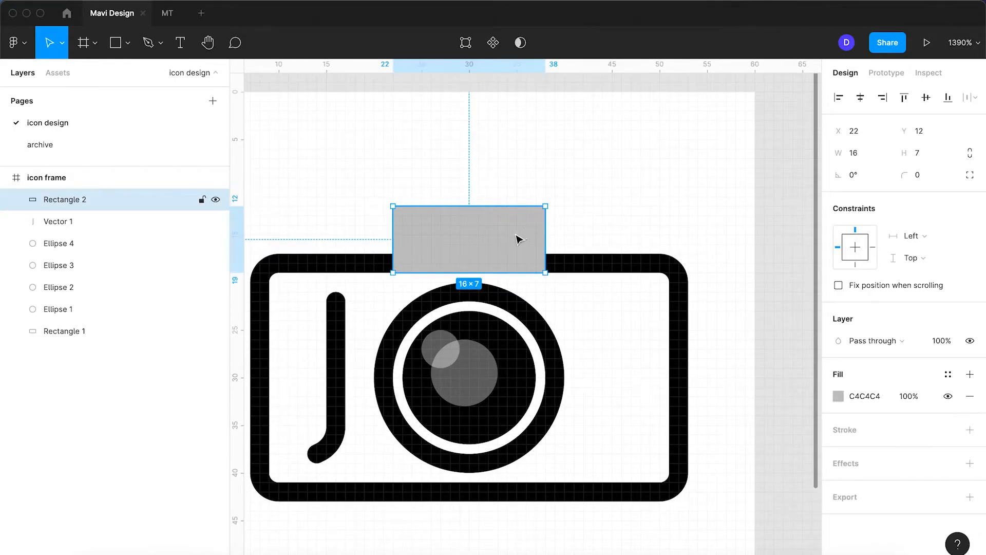
Step: Move the grey rectangle's two upper corner points inward by two units each, to X 36 and X 24
double_click(519, 240)
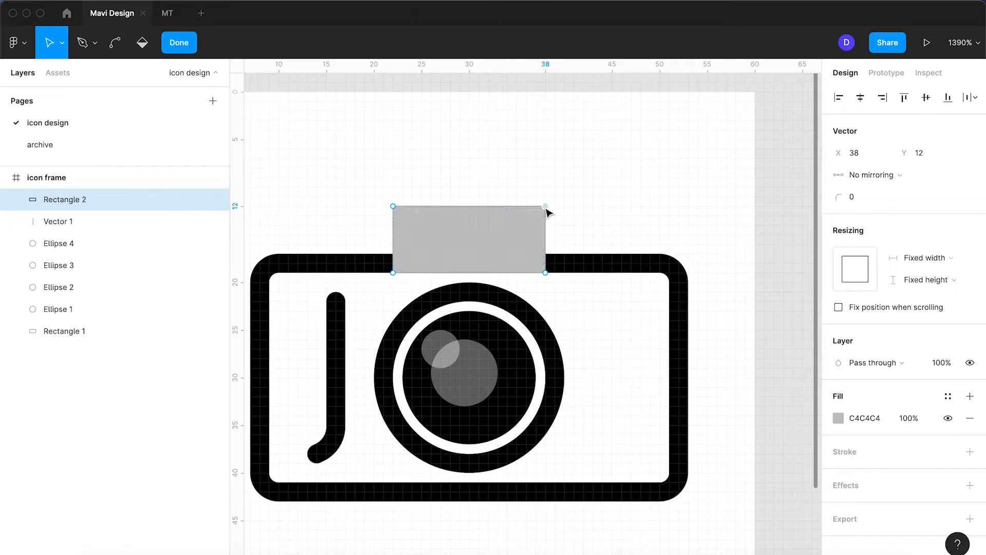
key("Left")
key("Left")
left_click(394, 207)
key("Right")
key("Right")
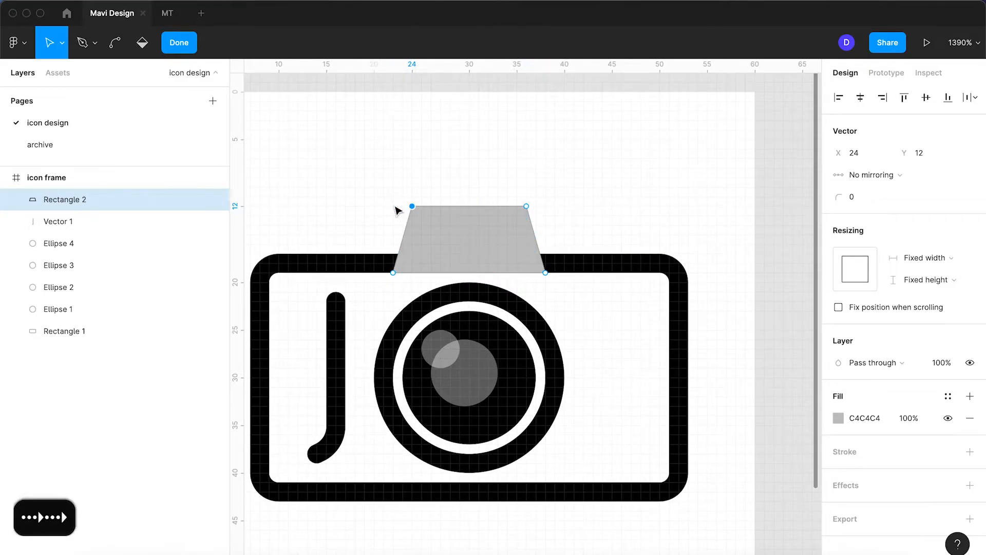
Step: Move the grey shape's two lower corner points outward by one unit each, to X 39 and X 21
left_click(547, 272)
key("Right")
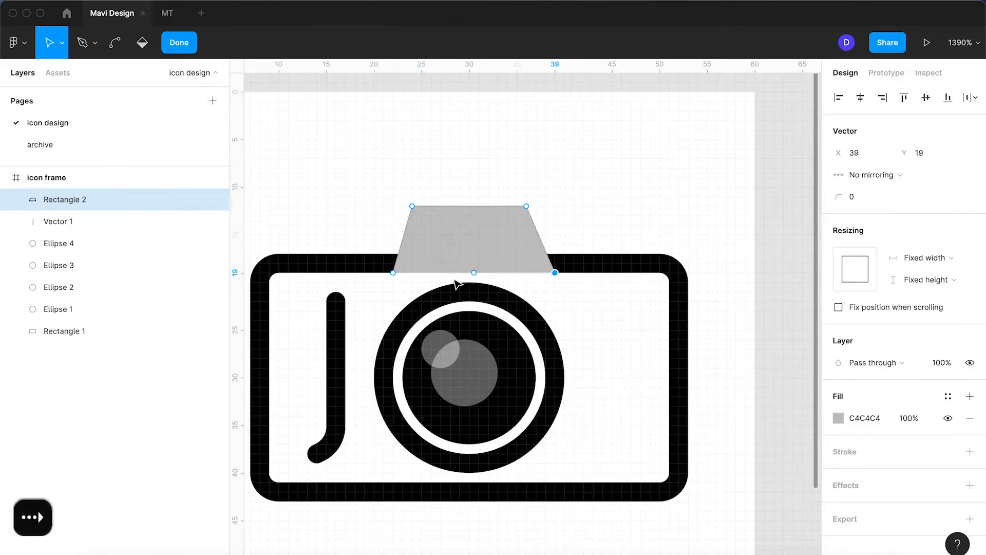
left_click(394, 273)
key("Left")
key("Return")
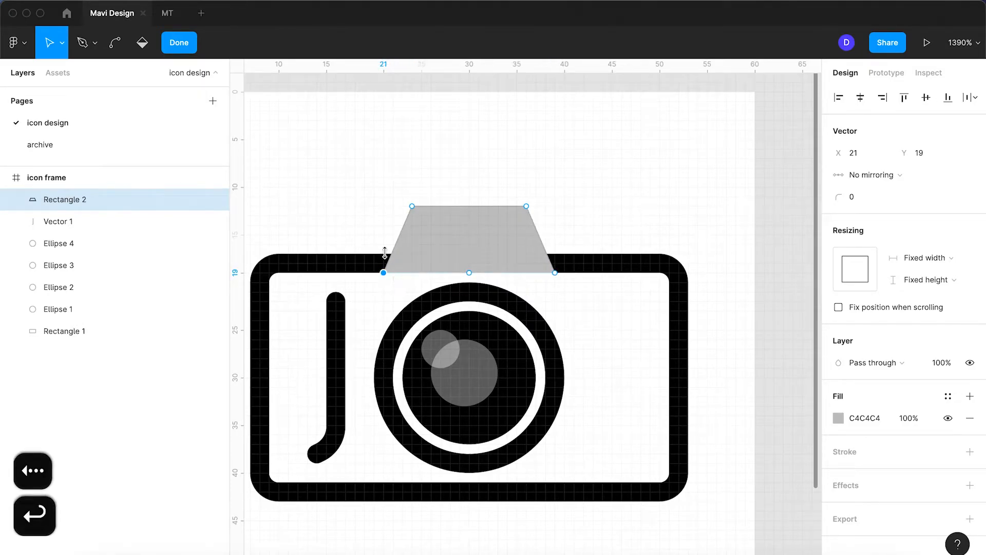
Step: Finish editing the grey trapezoid's points and lower its upper edge to make it 18 × 6 at Y 13
left_click(348, 199)
left_click(480, 234)
left_click_drag(476, 206, 476, 215)
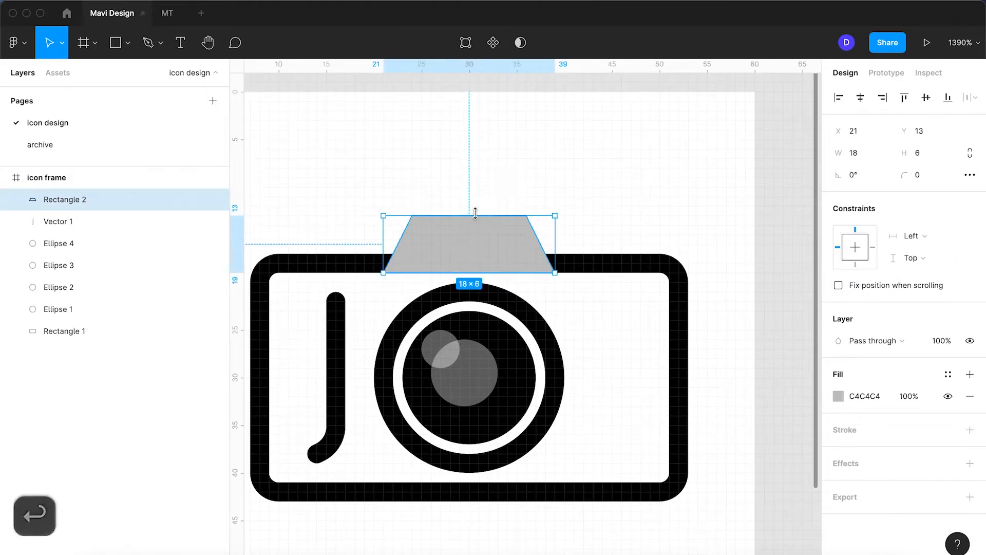
Step: Give the trapezoid a black inside stroke of width 2 and remove its grey fill
left_click(496, 175)
left_click(495, 229)
left_click(514, 173)
left_click(508, 254)
left_click(969, 431)
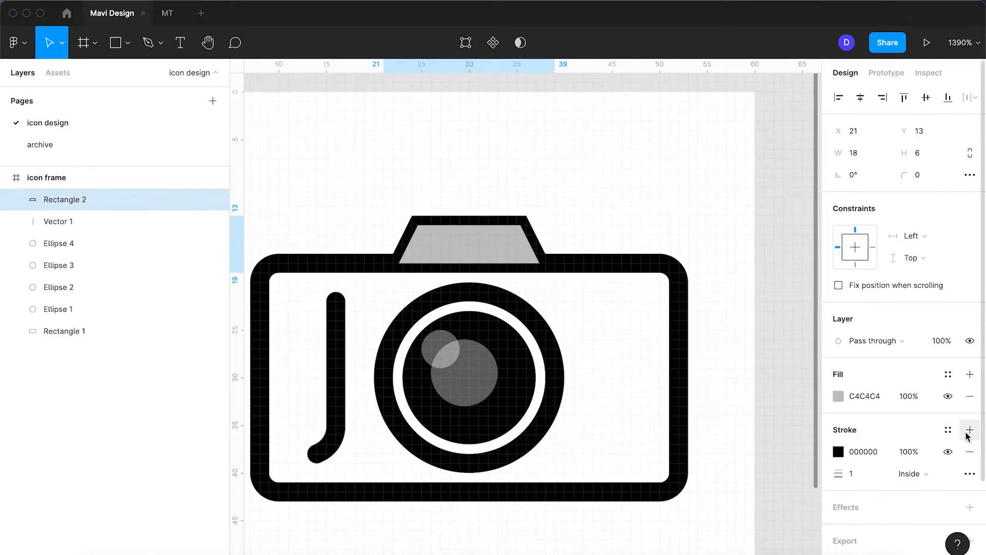
left_click(880, 475)
key("Up")
key("Return")
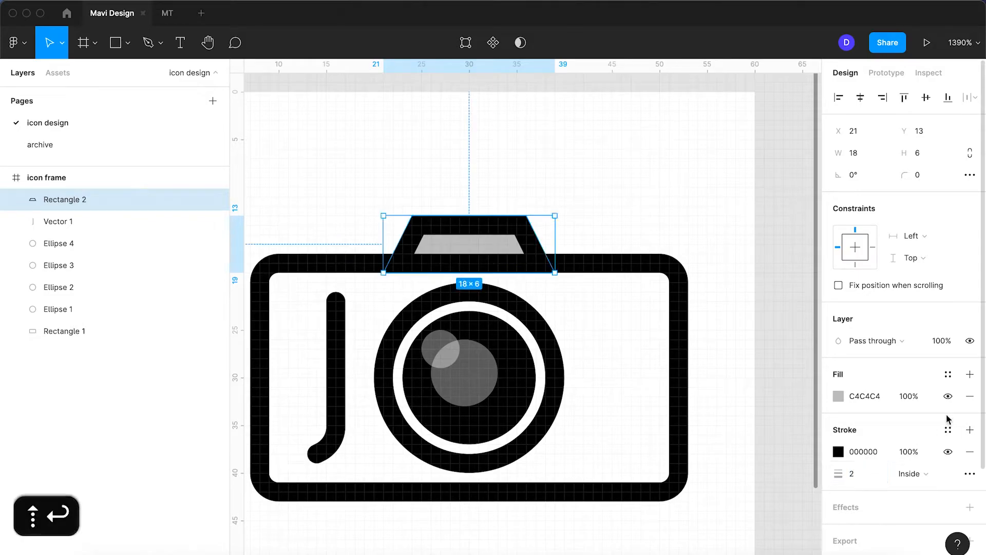
left_click(970, 397)
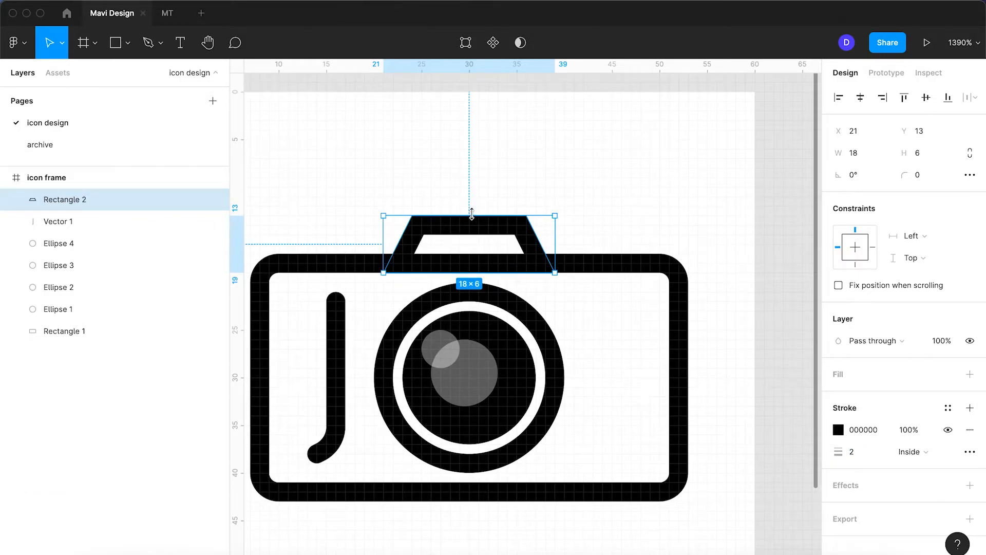
Step: Enlarge the trapezoid outline to 22 × 7 at X 19, Y 12, centred above the lens
left_click_drag(472, 213, 473, 205)
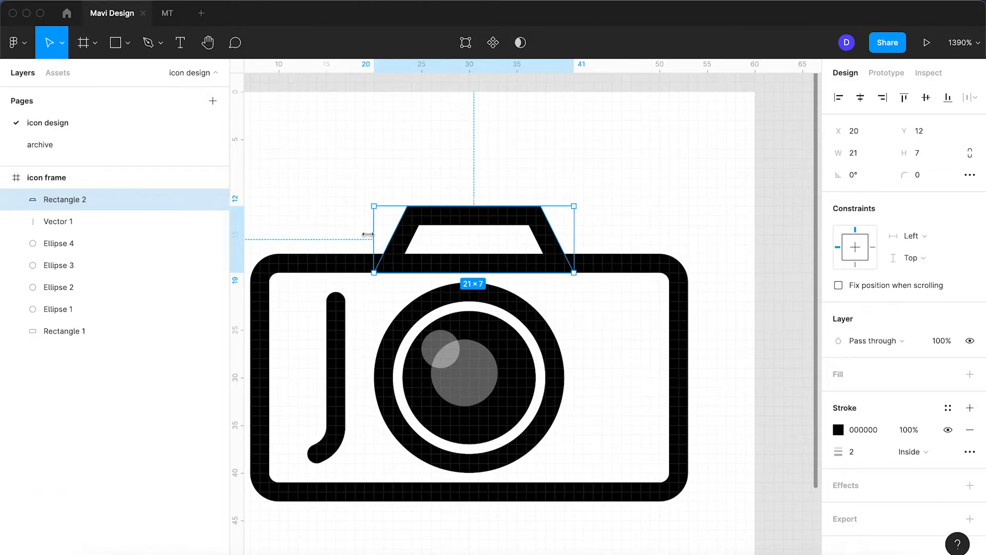
left_click_drag(377, 233, 362, 234)
left_click(483, 170)
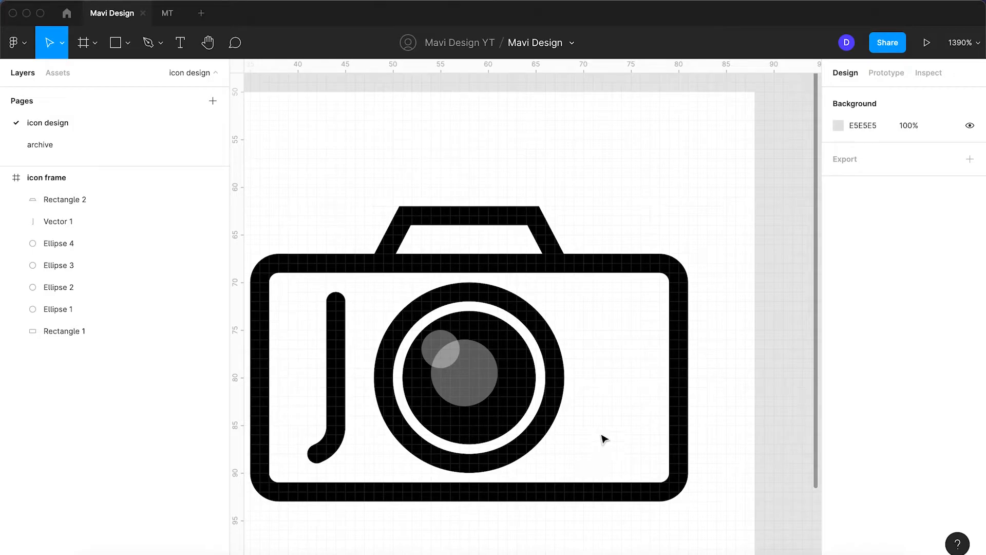
Step: Try rounding all corners of the trapezoid outline at once, and reset its corner radius to 0
left_click(501, 218)
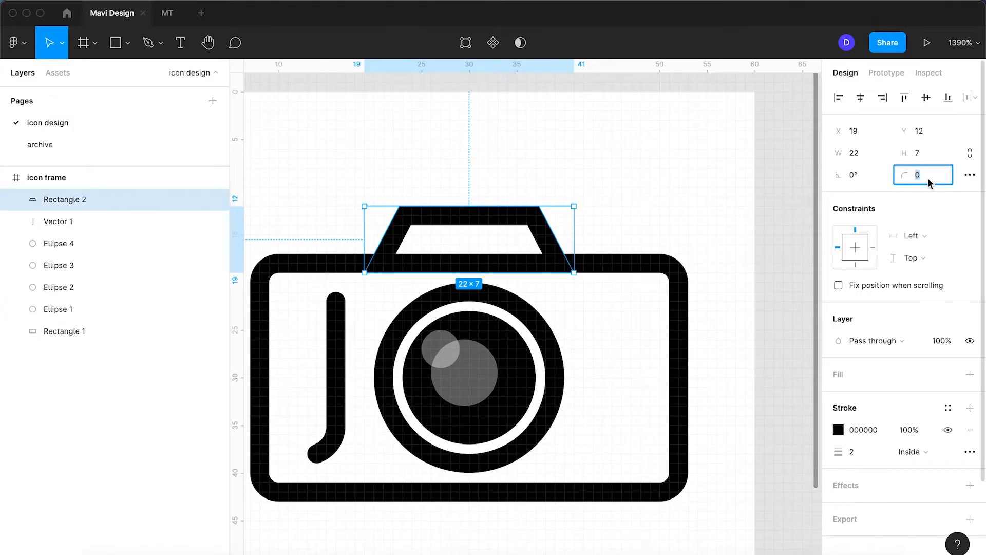
key("Up")
key("Up")
key("Up")
key("Up")
key("Down")
key("Down")
key("Down")
key("Down")
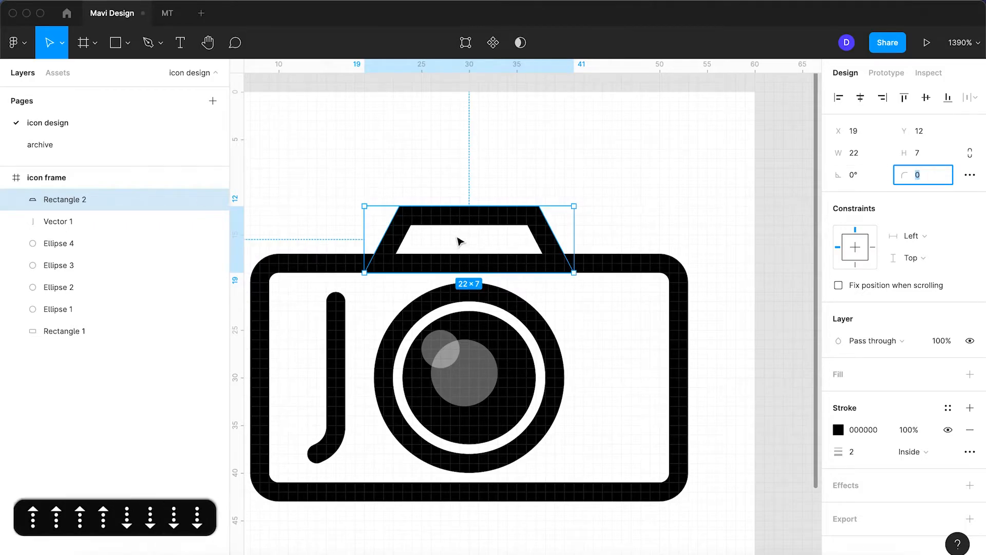
key("Down")
Step: Round only the upper right corner point of the trapezoid outline with a radius of 4
double_click(544, 238)
left_click(539, 206)
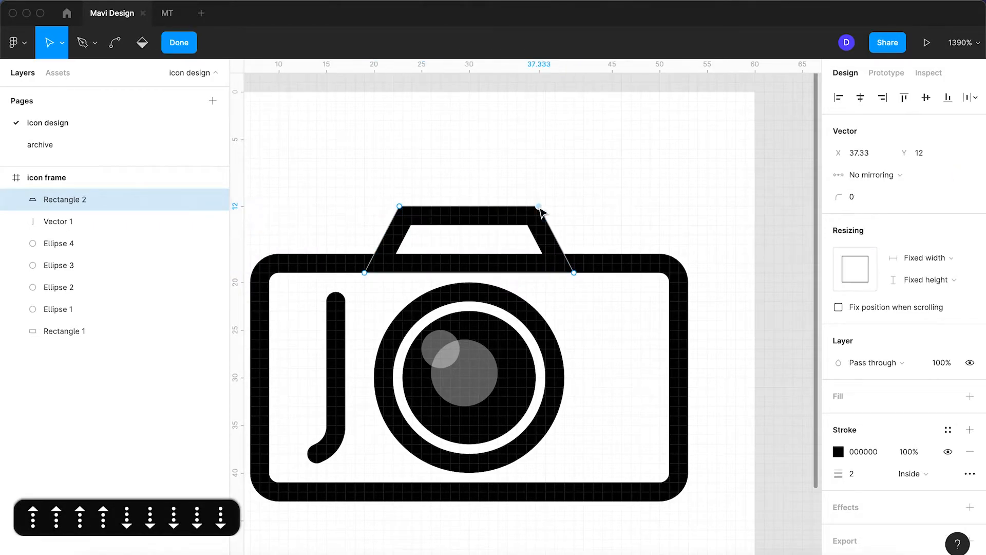
left_click(855, 197)
key("Up")
key("Up")
key("Up")
key("Up")
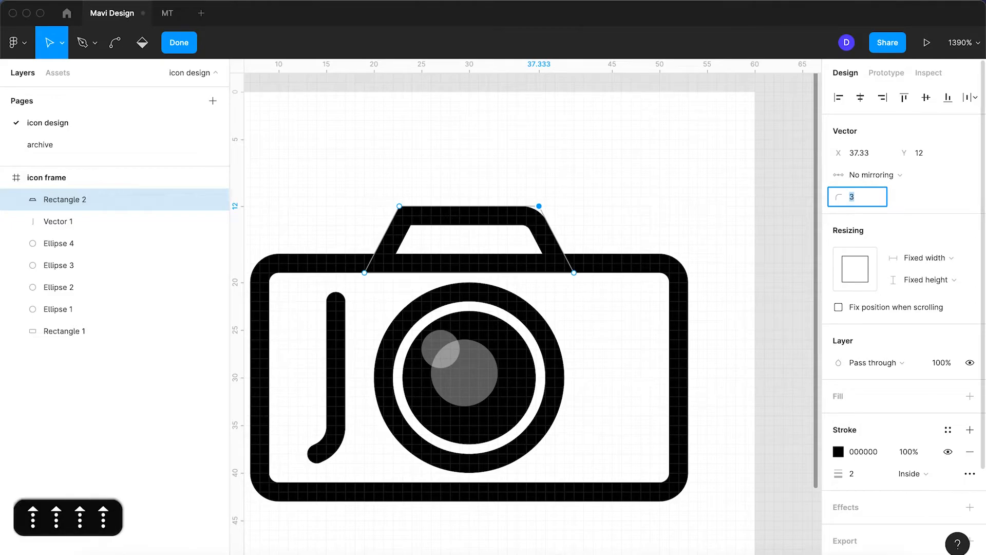
Step: Round the upper left corner point of the trapezoid outline with a radius of 4 and finish editing the shape
left_click(400, 206)
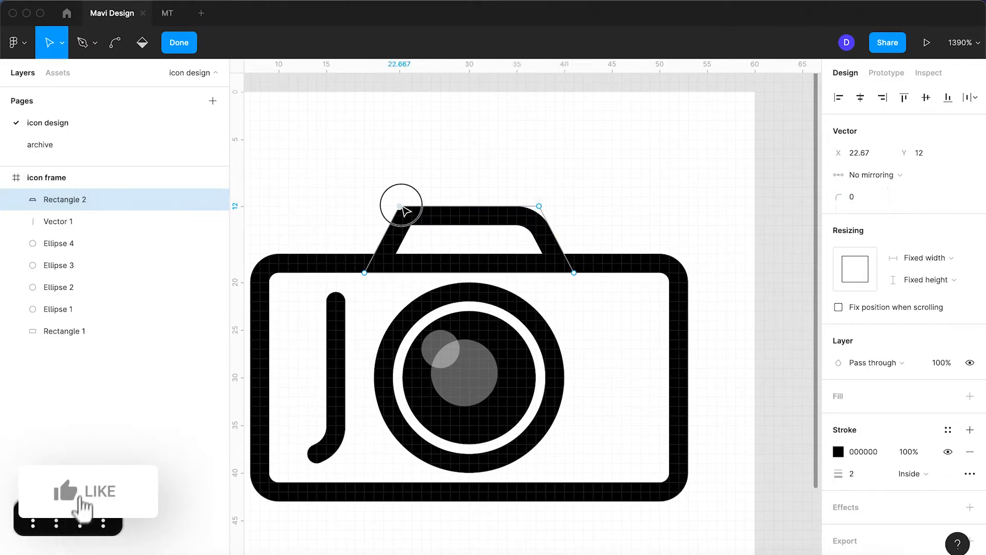
left_click(863, 201)
key("Up")
key("Up")
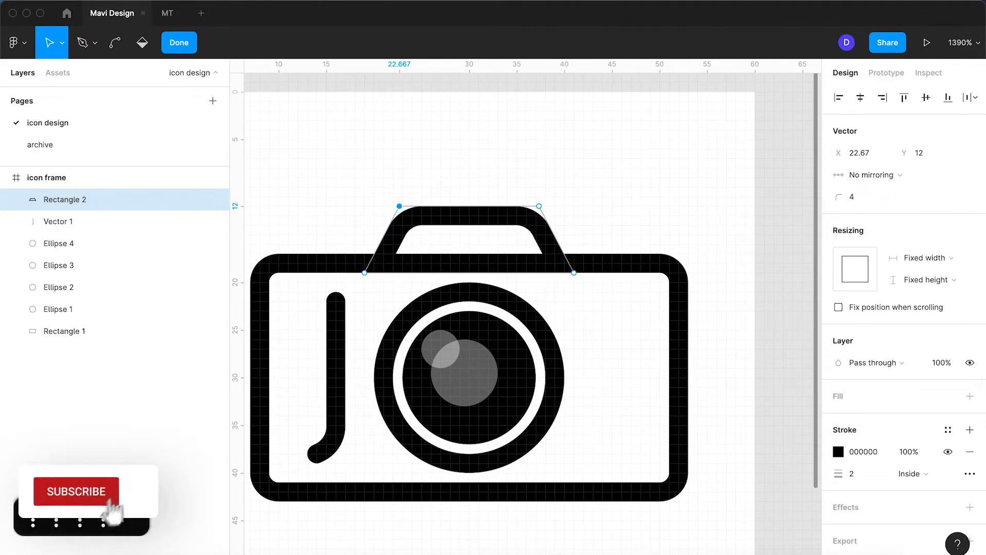
left_click(608, 192)
key("Escape")
Step: Try uniting the stroked viewfinder outline with the camera body rectangle, and undo the union
left_click(608, 267, "shift")
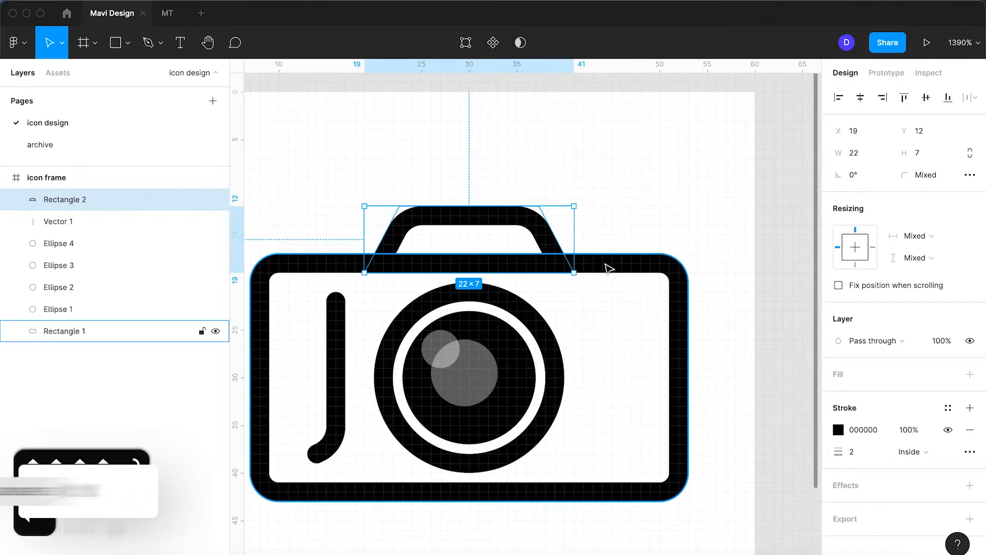
left_click(521, 43)
left_click(599, 193)
left_click(502, 272)
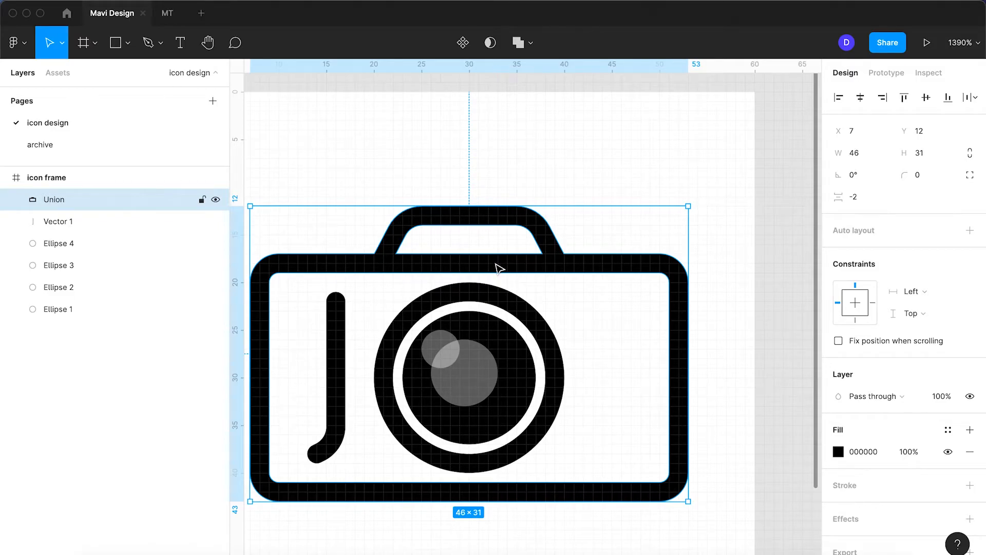
key("super+z")
key("super+z")
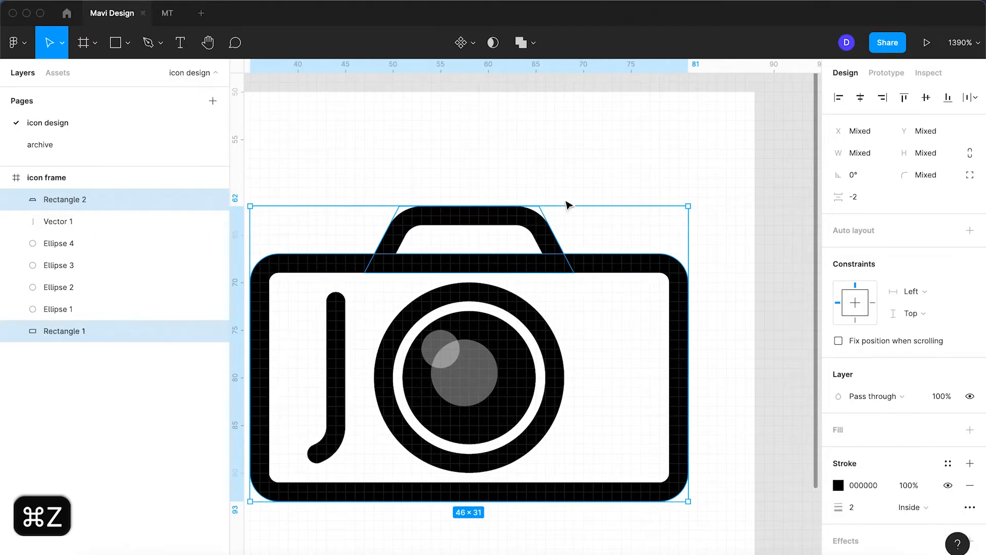
Step: Replace the strokes of the camera body and viewfinder with a C4C4C4 fill and unite both shapes
left_click(582, 185)
left_click(587, 257)
left_click(527, 222, "shift")
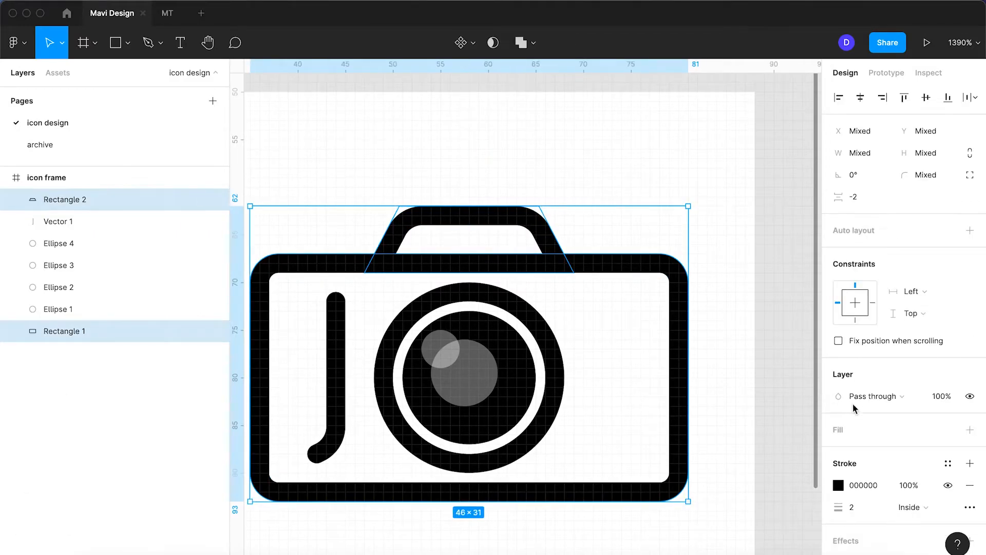
left_click(969, 430)
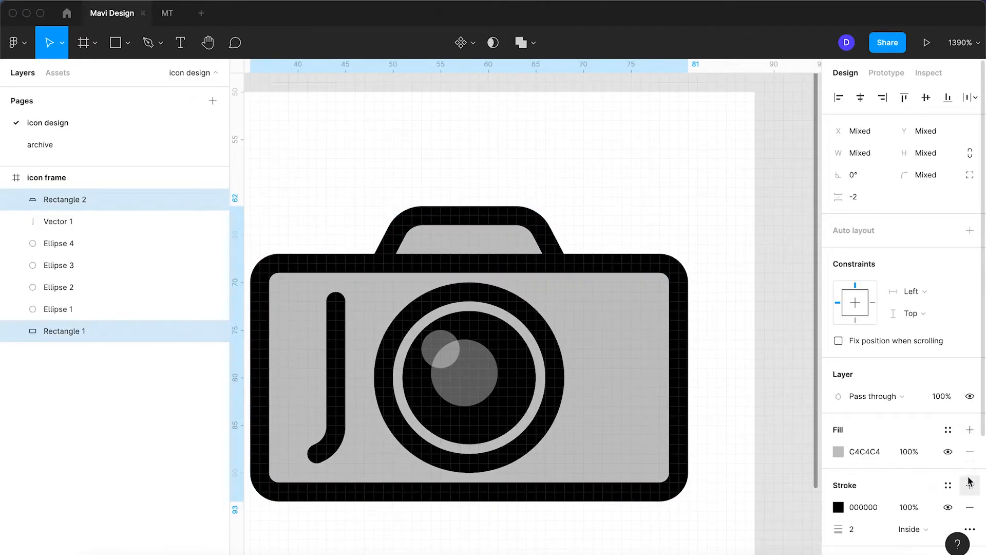
left_click(970, 508)
left_click(519, 43)
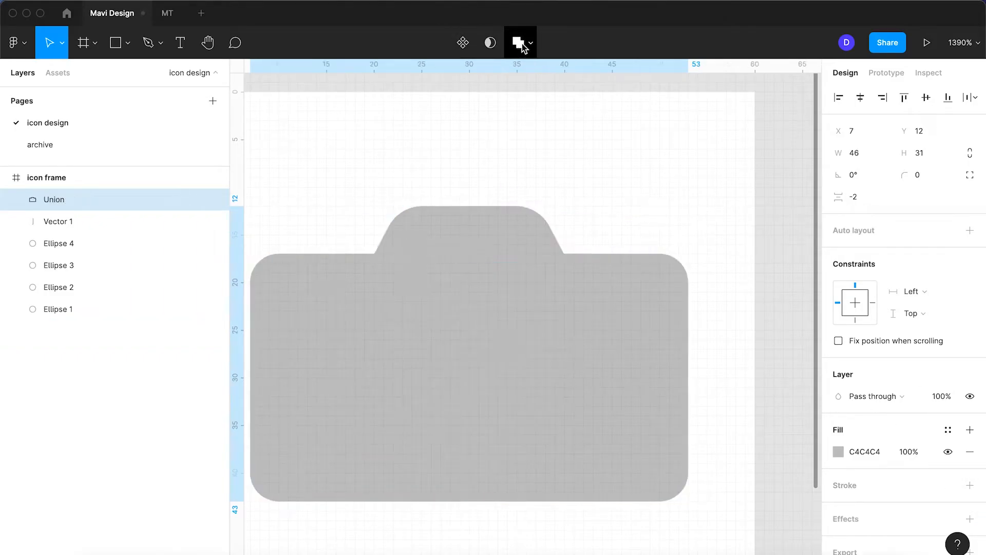
Step: Add a black inside stroke of width 2 to the united camera shape and remove its grey fill
left_click(970, 485)
left_click(853, 525)
type("2")
key("Return")
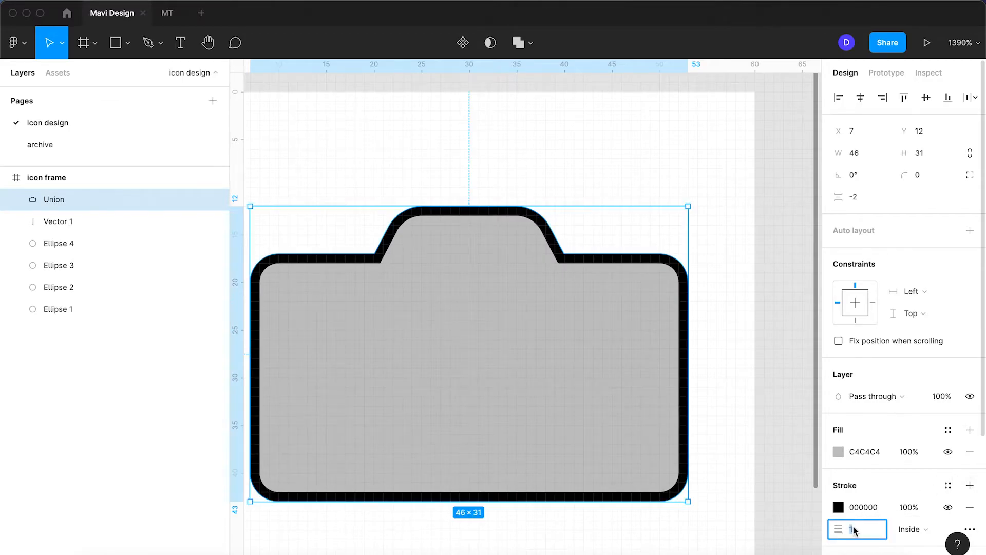
left_click(970, 452)
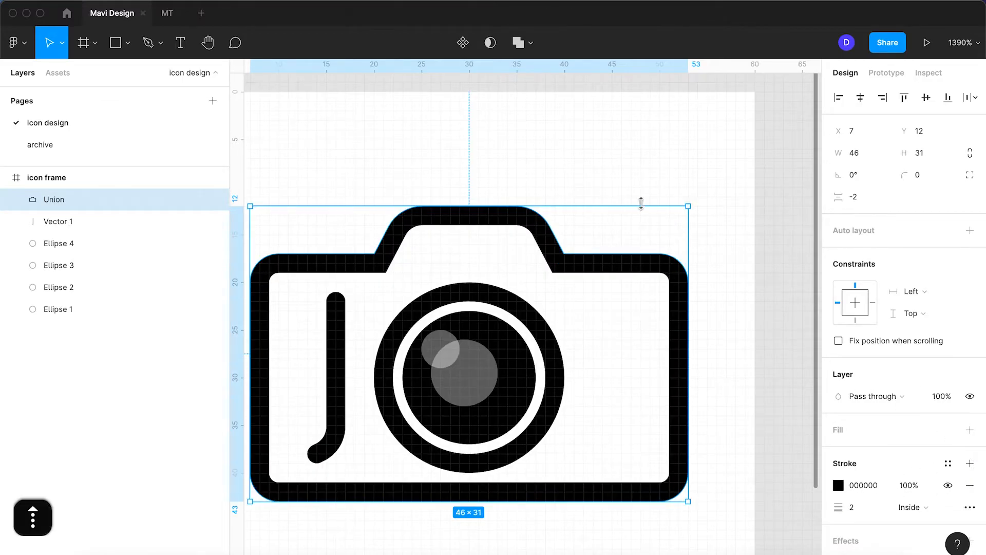
Step: Try flattening the body and viewfinder rectangles inside the union into a single vector
left_click(612, 238)
double_click(600, 264)
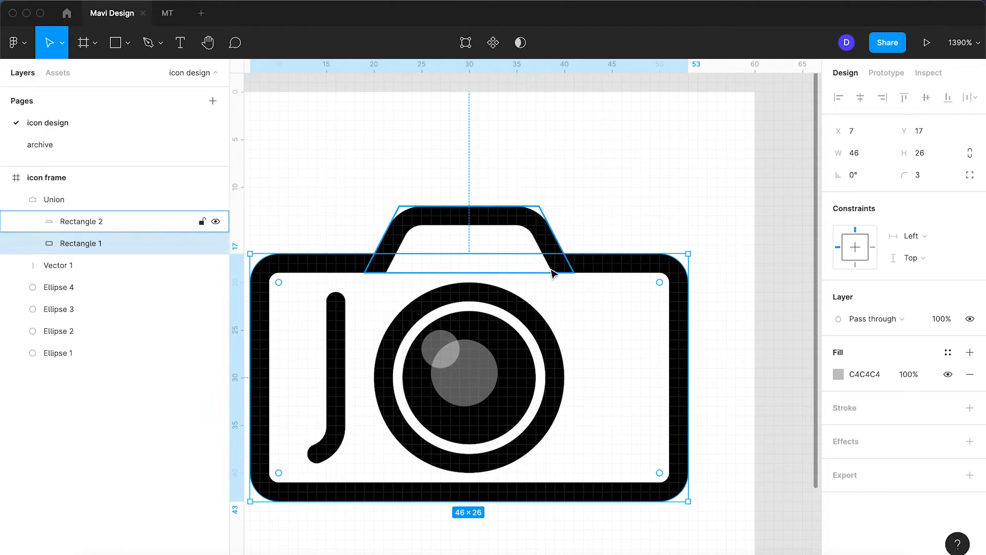
left_click(532, 229, "shift")
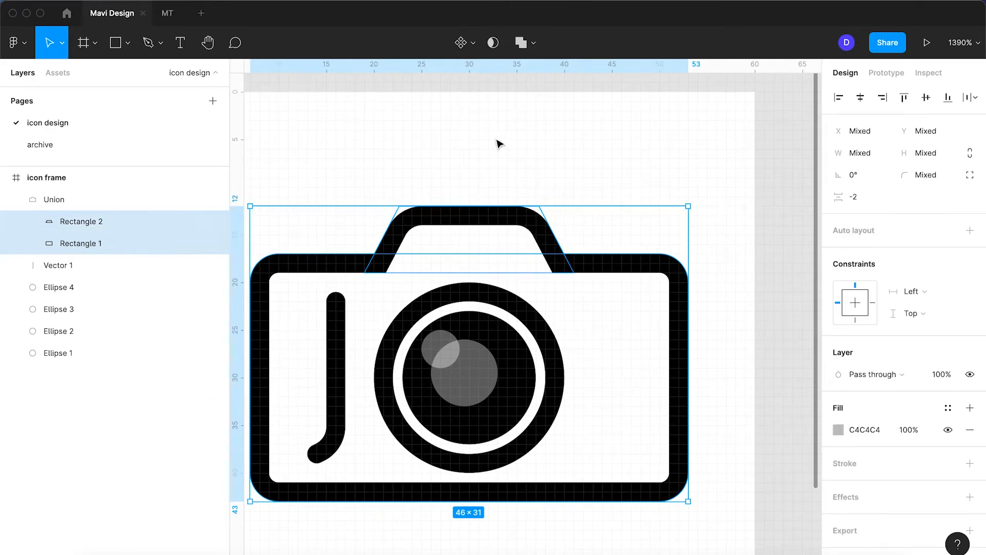
left_click(535, 45)
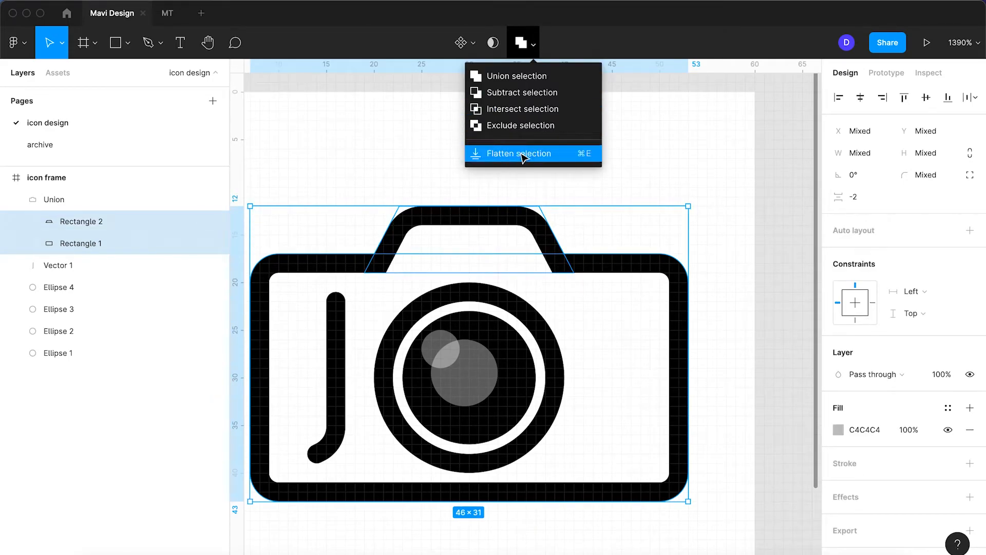
left_click(521, 153)
left_click(628, 204)
left_click(468, 249)
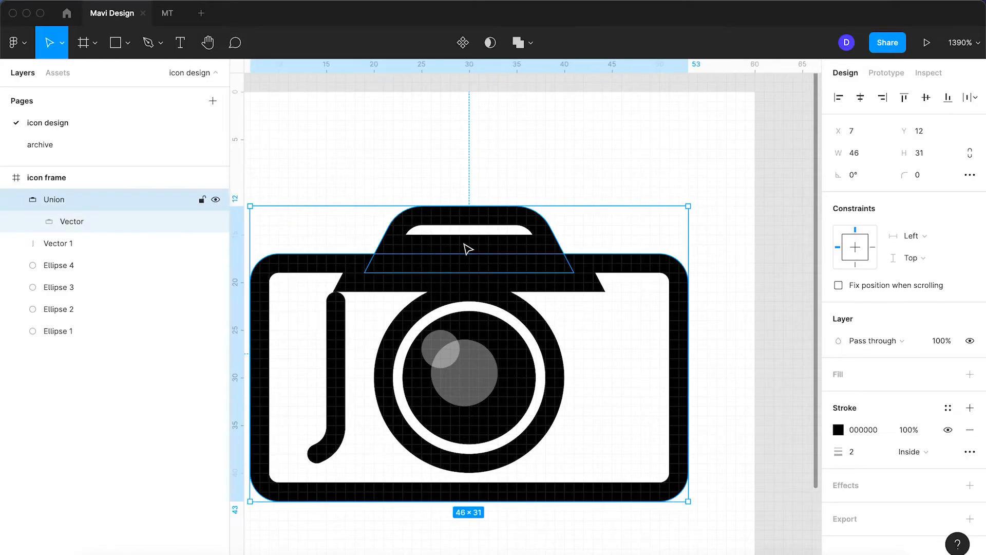
left_click(474, 263)
Step: Undo the flattening and the stroke and fill changes, back to the plain grey union without a stroke
key("super+z")
key("super+z")
key("super+z")
key("super+z")
key("super+z")
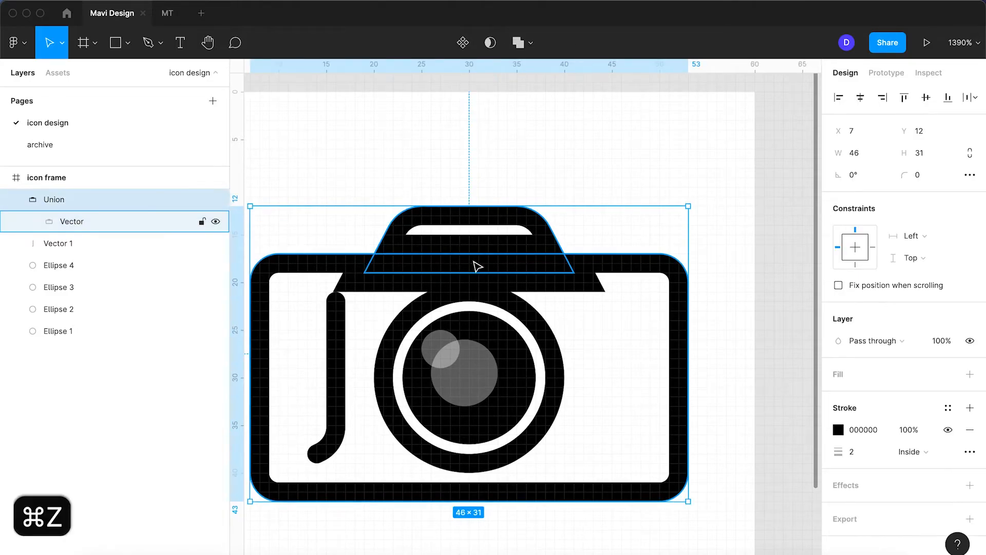
key("super+z")
key("super+z")
key("super+z")
key("super+z")
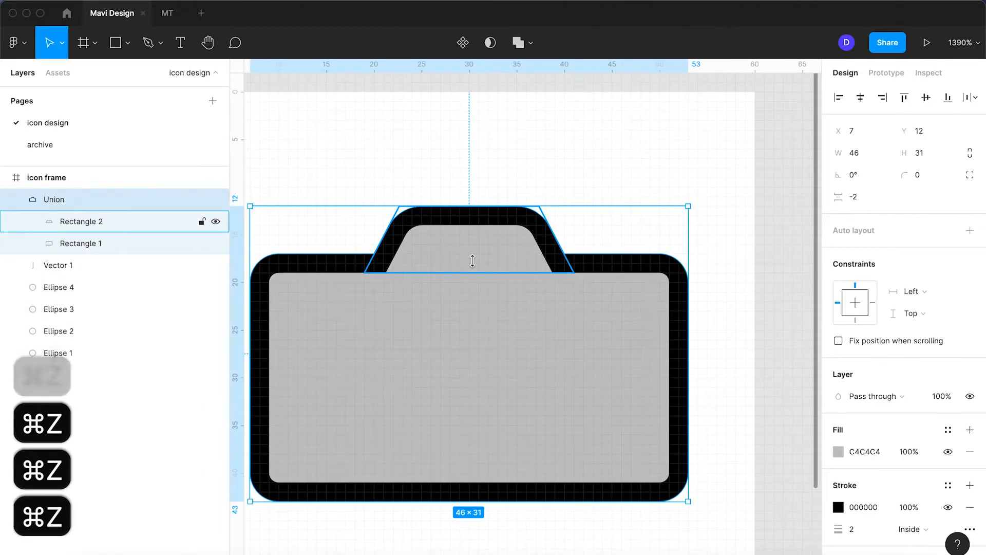
key("super+z")
key("super+z")
key("super+z")
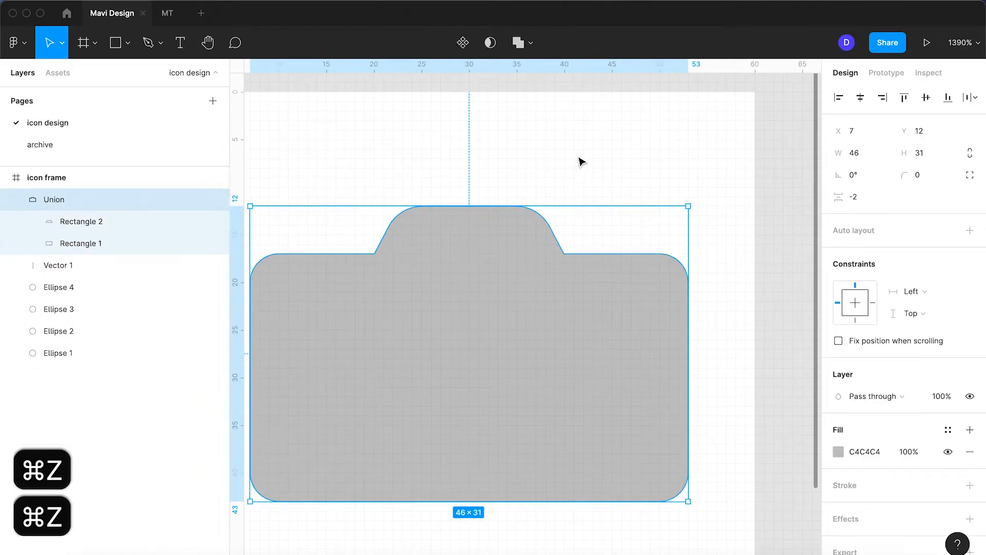
Step: Flatten the whole grey camera union into a single vector shape
left_click(581, 161)
left_click(632, 341)
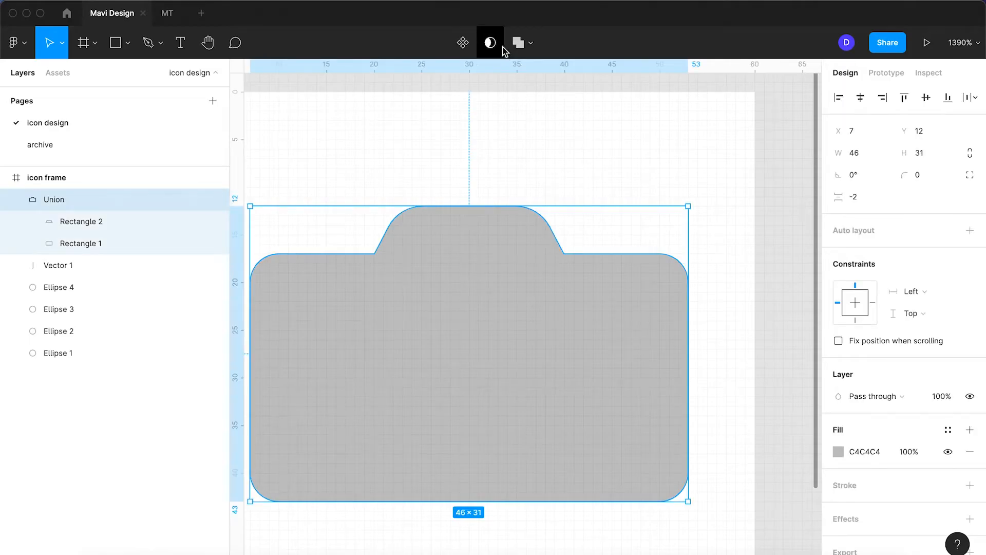
left_click(531, 45)
left_click(535, 153)
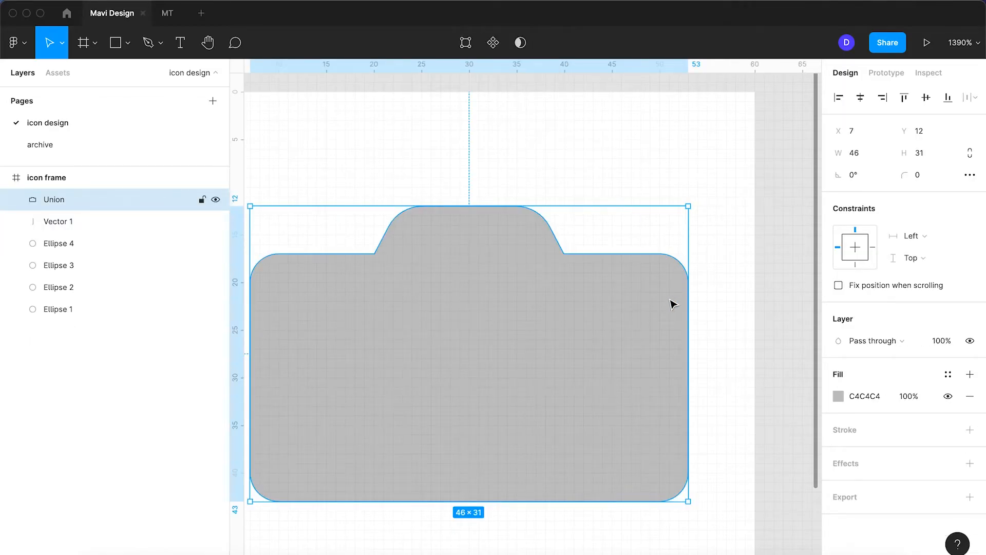
Step: Round the point where the viewfinder's right slope meets the camera body with a radius of 3
double_click(603, 273)
left_click(564, 253)
left_click(860, 198)
type("1")
key("Up")
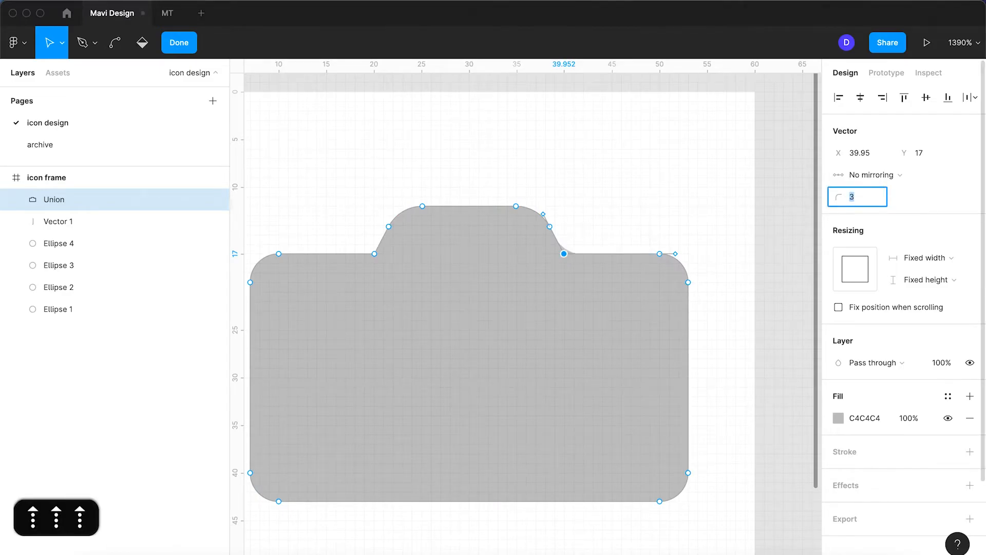
Step: Round the point where the viewfinder's left slope meets the body with a radius of 3 and finish editing the shape
left_click(375, 254)
left_click(842, 197)
key("Up")
key("Up")
key("Up")
key("Return")
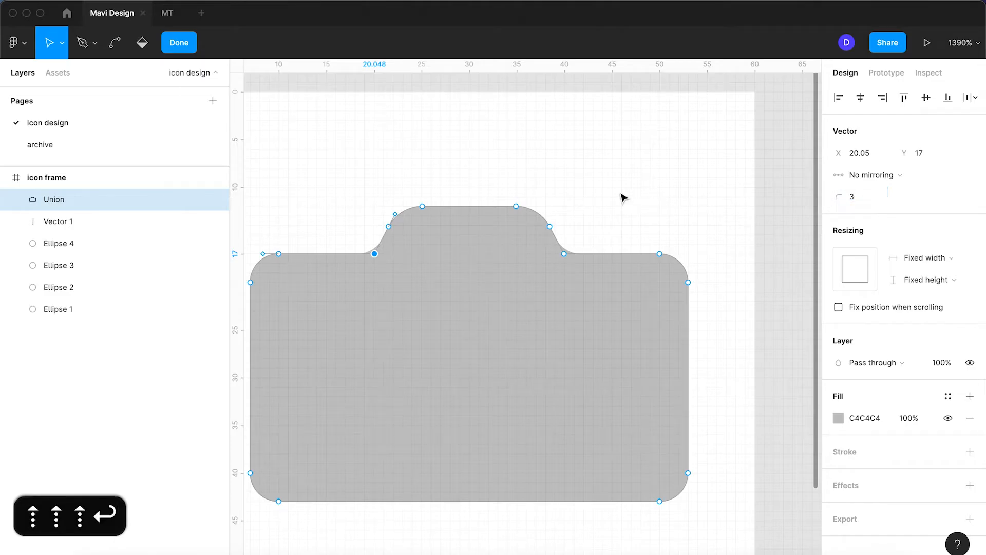
key("Return")
left_click(621, 195)
Step: Replace the flattened camera shape's grey fill with a black inside stroke of width 2
left_click(600, 284)
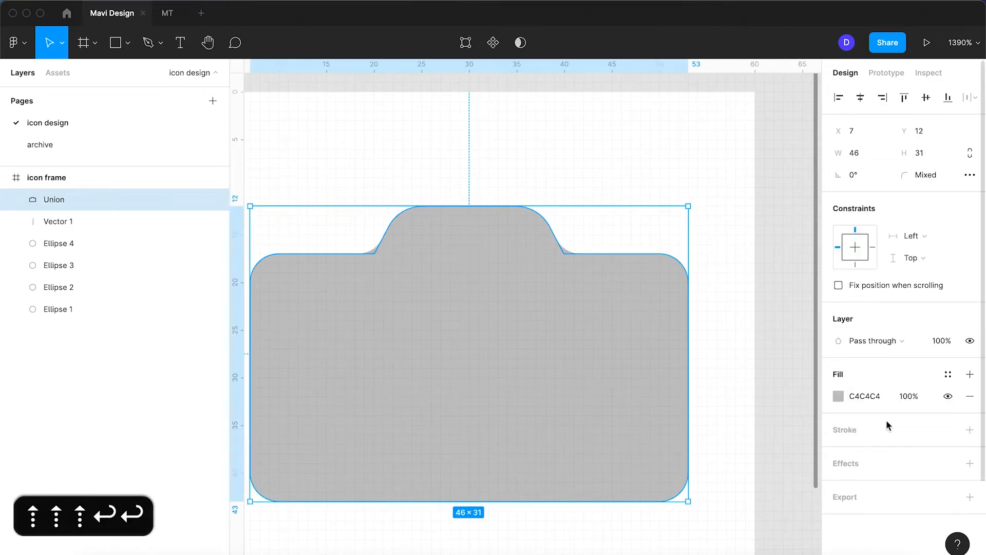
left_click(969, 406)
left_click(970, 408)
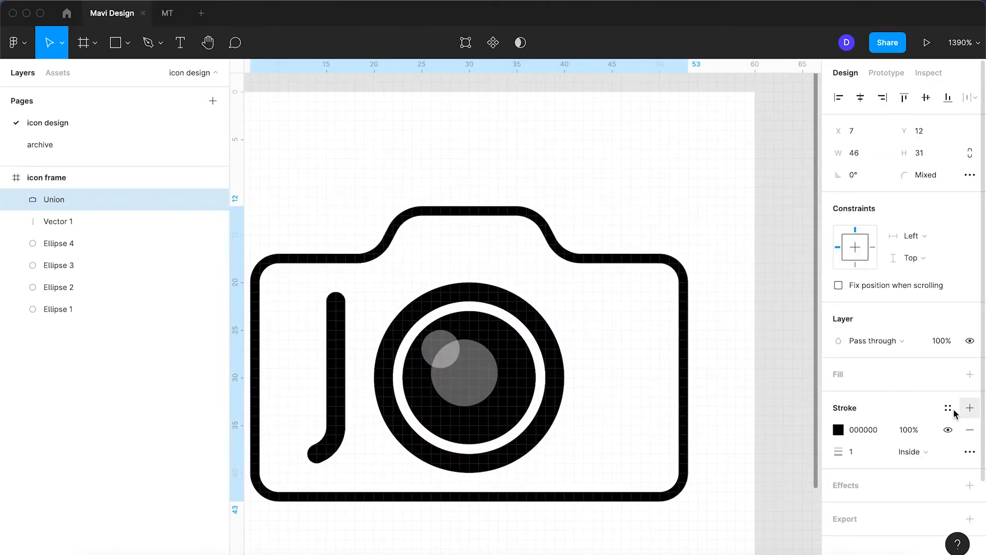
key("Up")
key("Return")
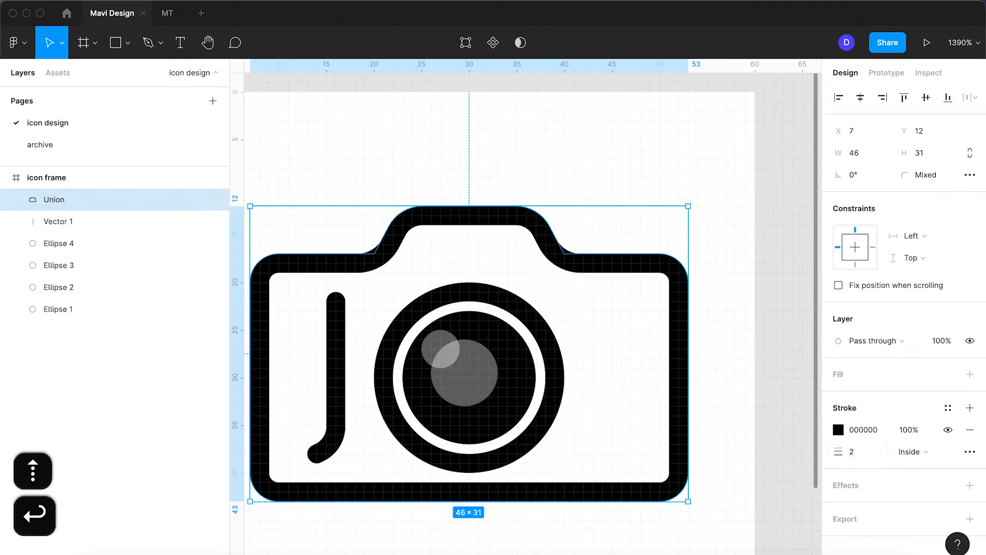
left_click(630, 182)
scroll(484, 242, "up", 2)
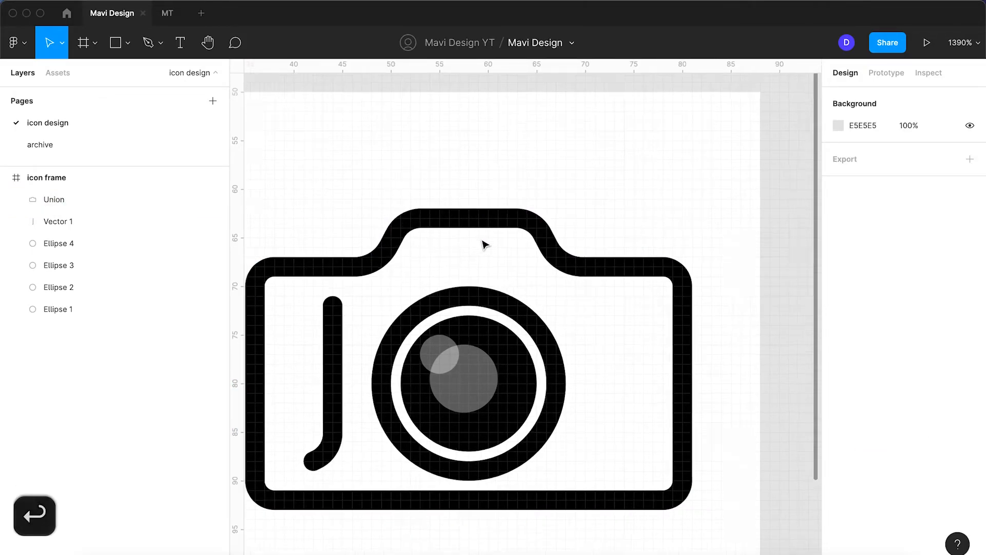
Step: Draw a closed trapezoid 16 wide and 3 high inside the camera's viewfinder with the Pen tool and finish editing it
left_click(149, 42)
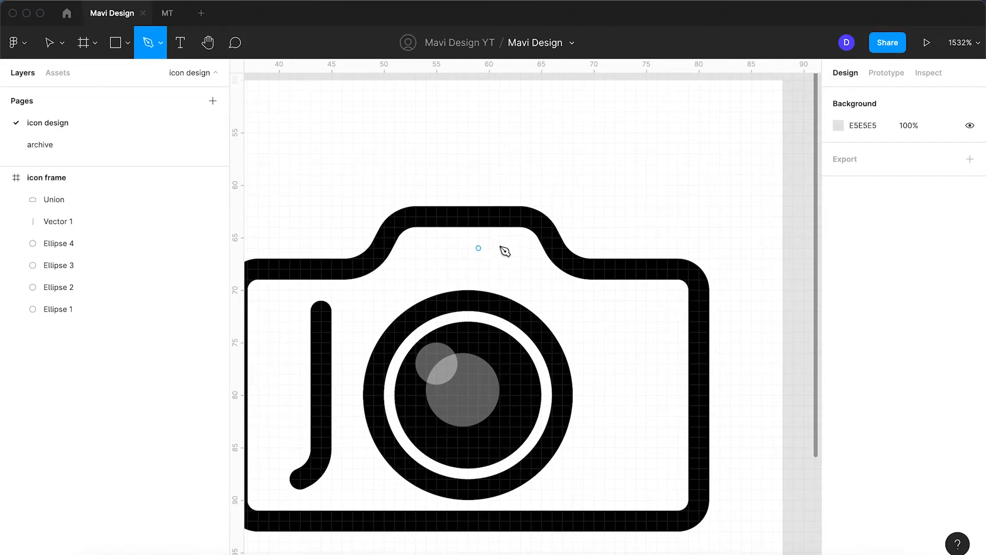
left_click(552, 248)
left_click(384, 249)
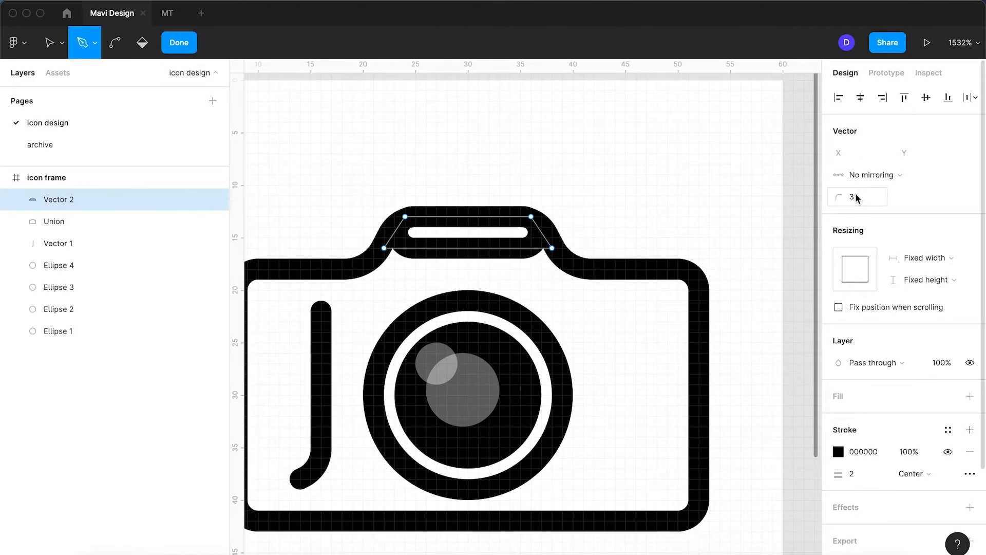
left_click(179, 43)
Step: Replace the viewfinder trapezoid's stroke with a solid black fill (000000)
left_click(970, 429)
left_click(970, 374)
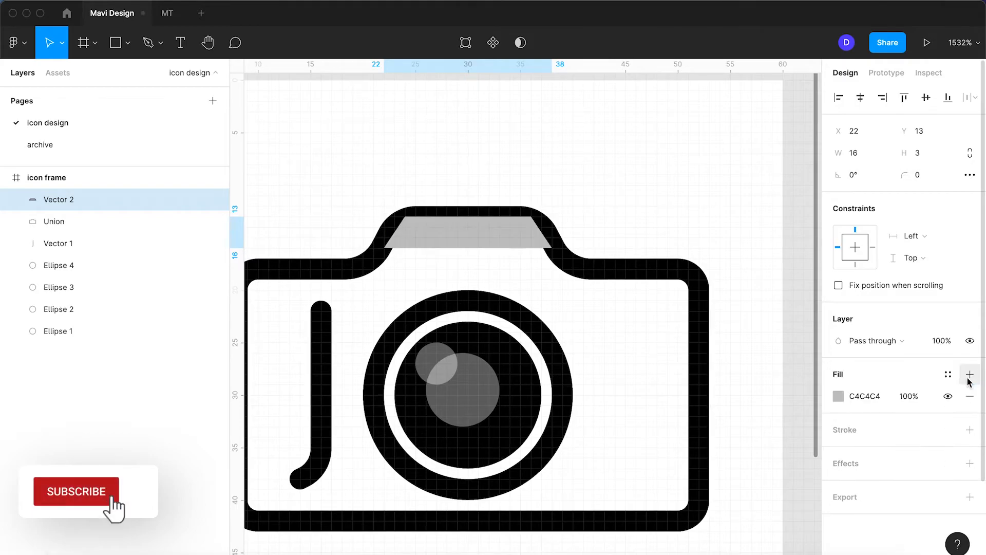
left_click(862, 396)
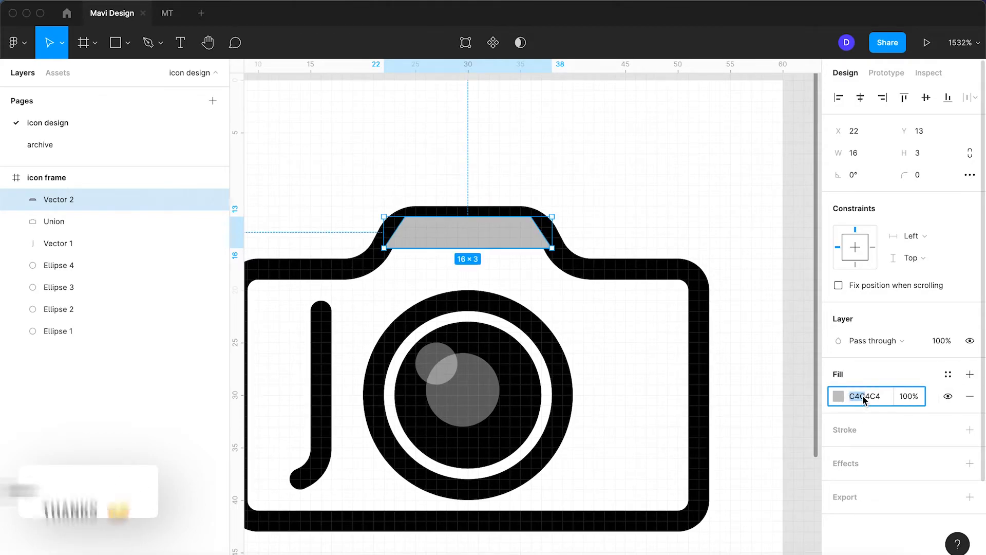
key("super+a")
type("0")
key("Return")
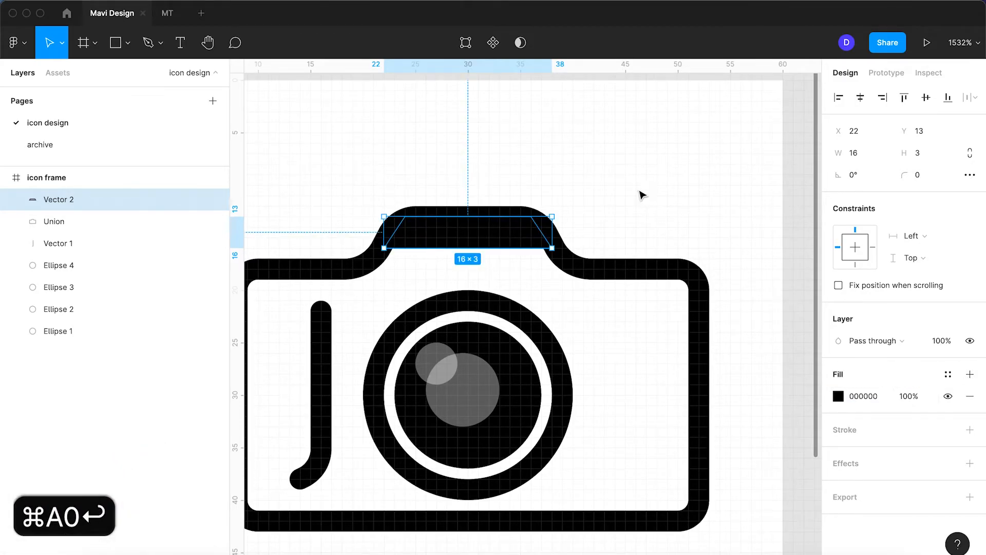
left_click(594, 211)
scroll(596, 214, "down", 5)
Step: Draw a 6 × 3 rectangle at X 11, Y 15 overlapping the camera body's upper edge, left of the viewfinder
scroll(534, 208, "up", 5)
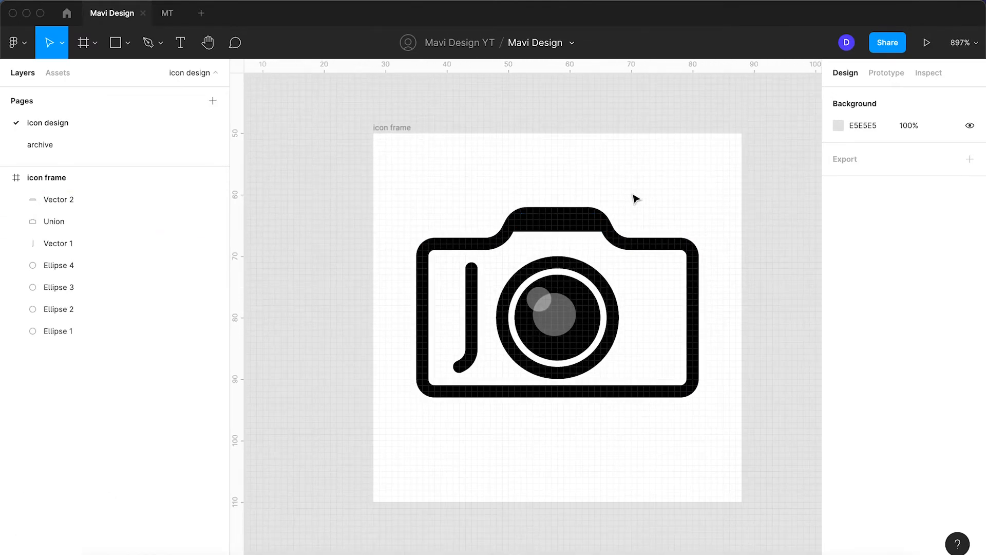
scroll(632, 194, "up", 5)
key("space")
left_click_drag(500, 183, 637, 184)
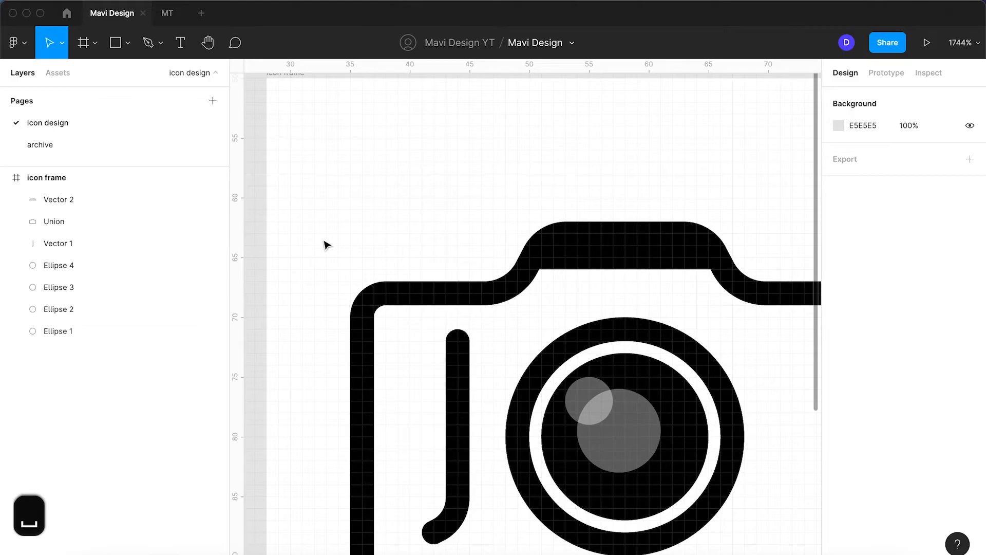
left_click(116, 43)
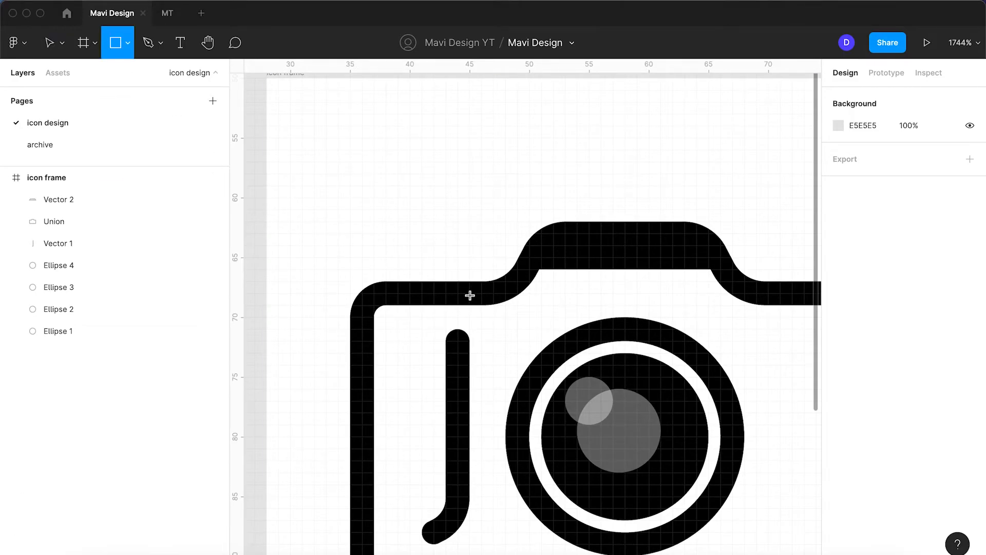
left_click_drag(466, 294, 400, 265)
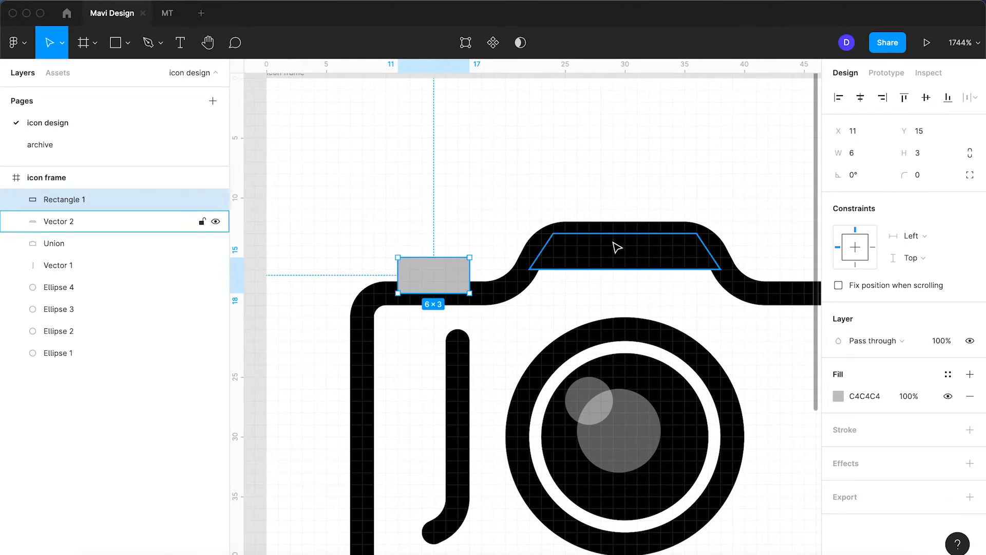
Step: Fill the small shutter-button rectangle with black sampled from the viewfinder shape
key("i")
left_click(596, 251)
left_click(527, 189)
scroll(542, 226, "down", 3)
left_click_drag(700, 218, 621, 227)
left_click(416, 251)
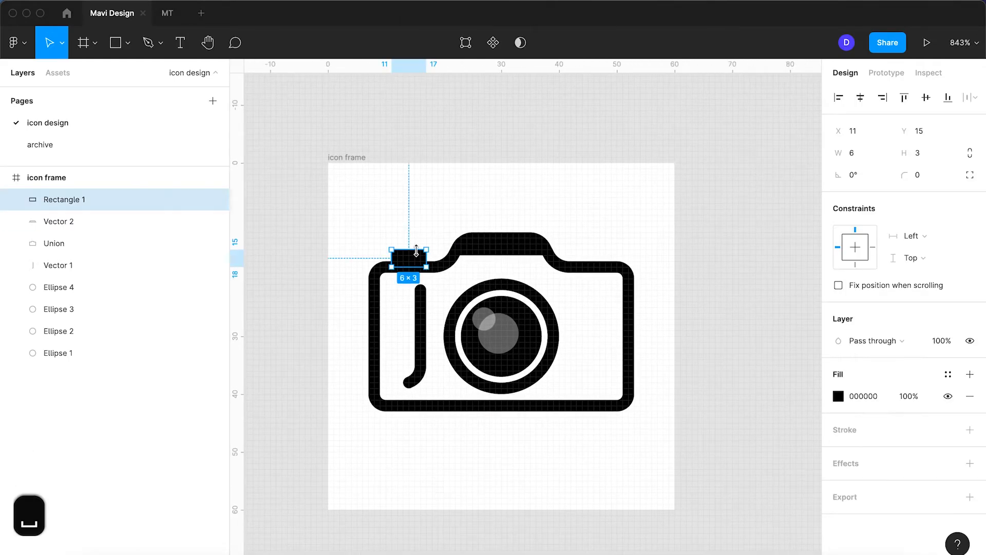
left_click(451, 216)
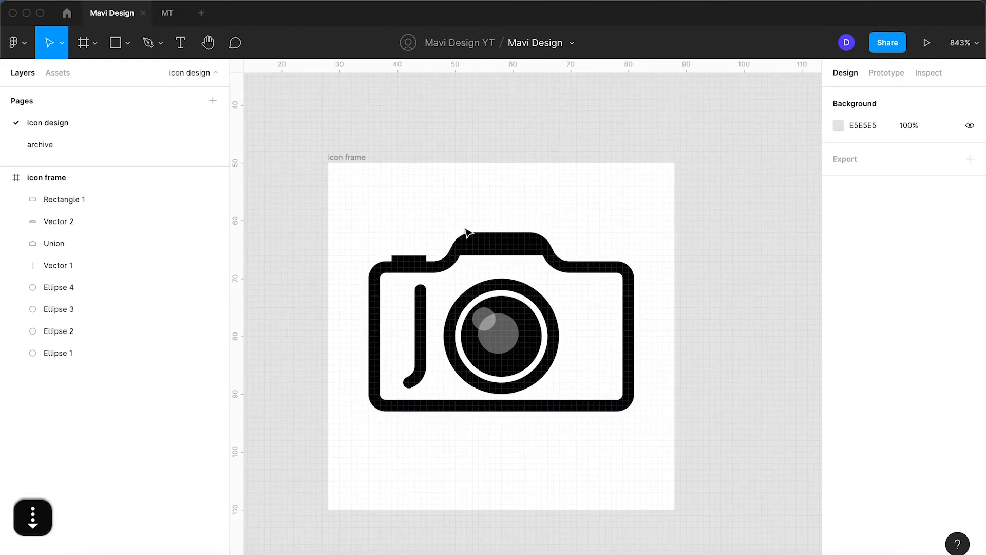
Step: Round the two upper corner points of the shutter-button rectangle with a radius of 2 and finish editing the shape
left_click(415, 262)
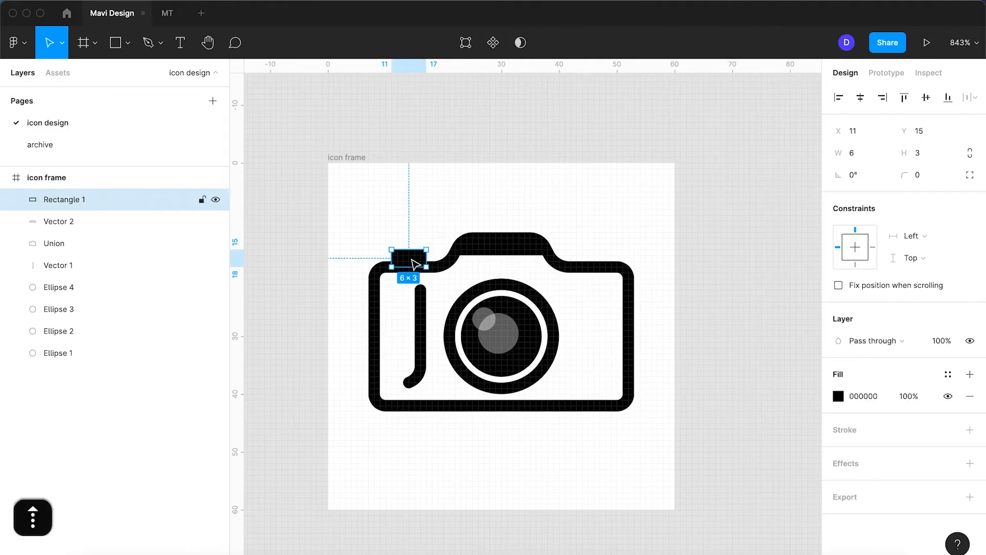
scroll(416, 261, "up", 5)
double_click(416, 258)
left_click(462, 229)
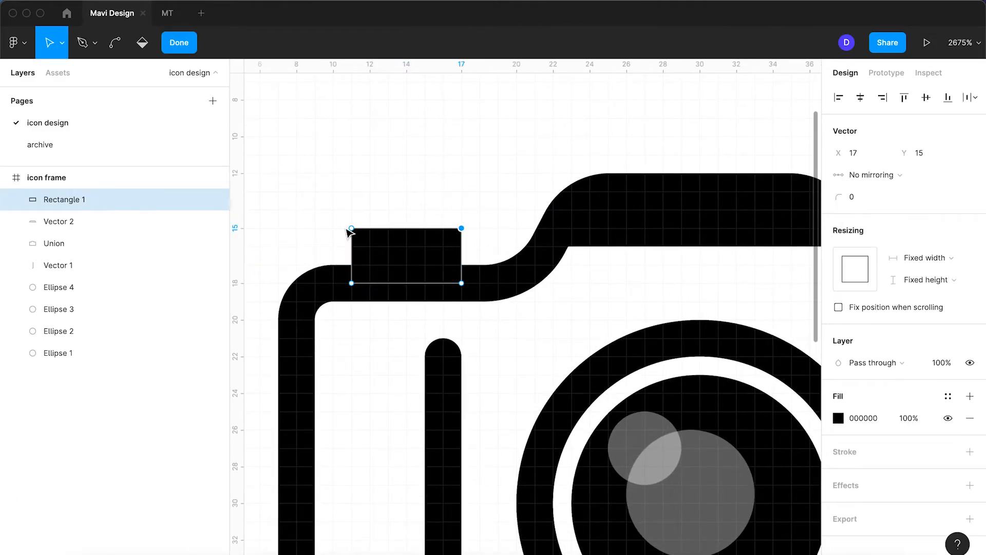
key("Up")
key("Up")
key("Up")
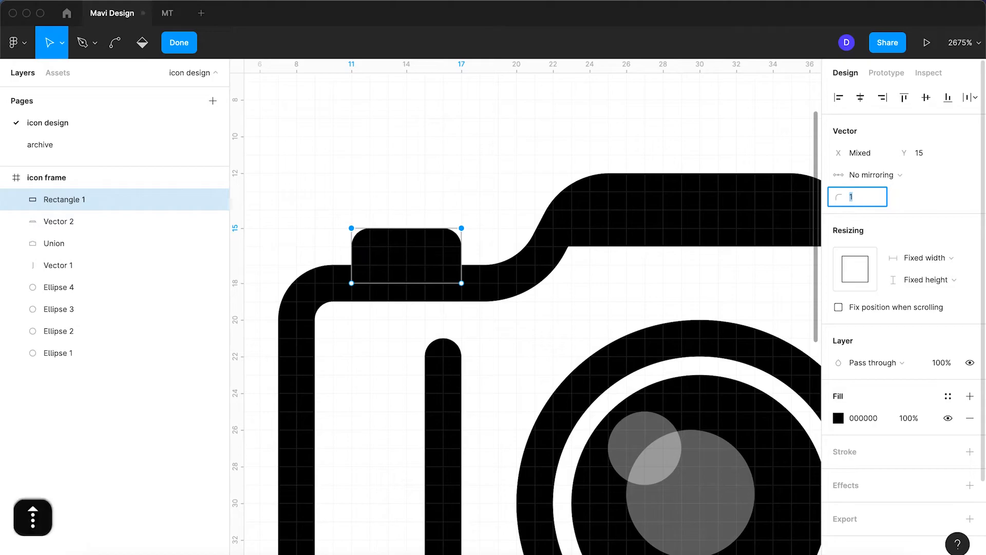
key("Down")
key("Return")
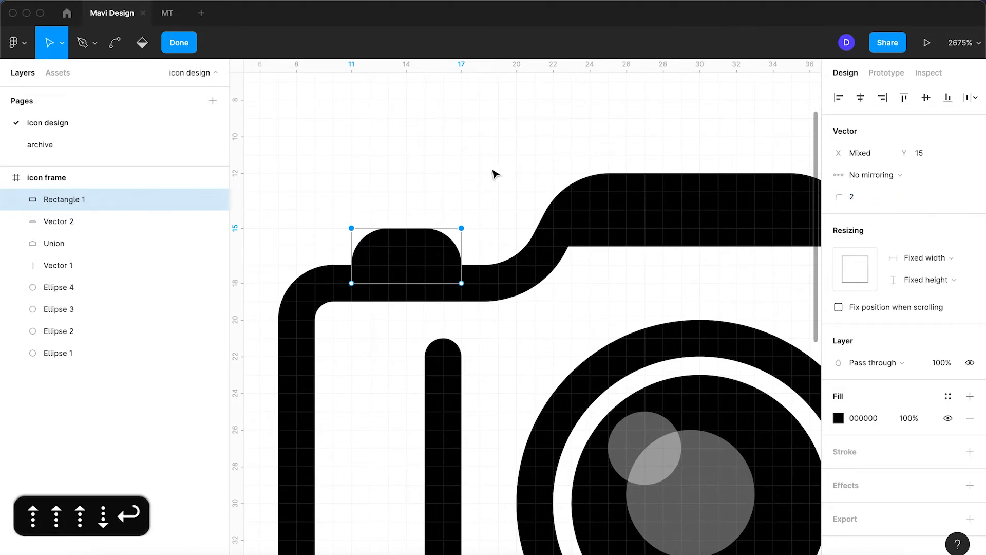
key("Return")
left_click(455, 183)
scroll(457, 184, "down", 5)
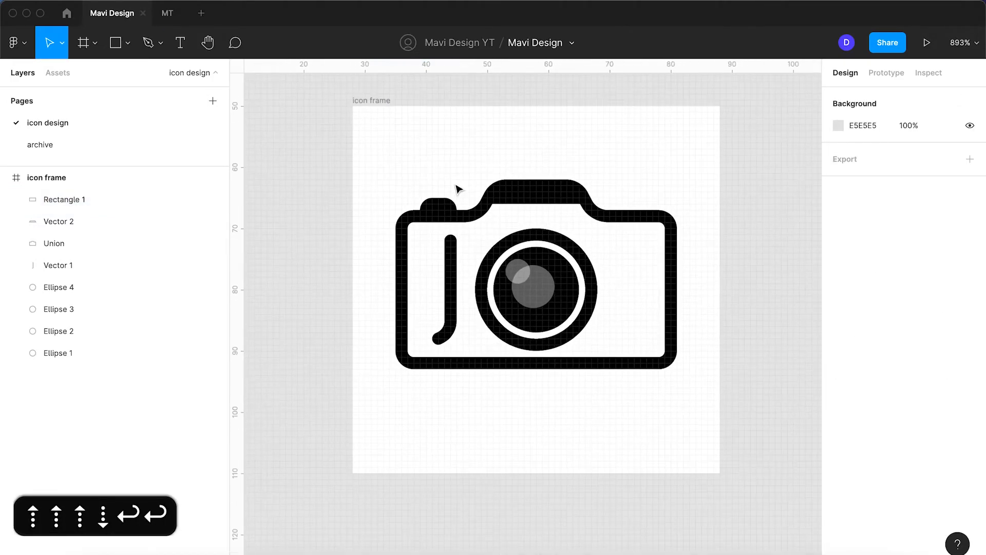
Step: Draw a 6 × 2 rectangle at X 43, Y 21 inside the camera body's upper right corner
key("space")
scroll(469, 229, "up", 3)
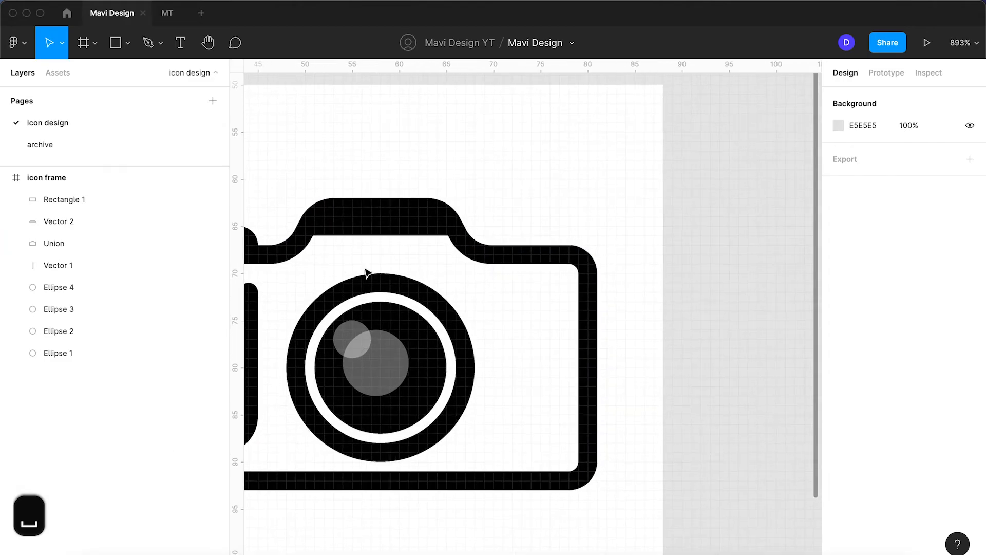
left_click(115, 42)
scroll(578, 297, "up", 4)
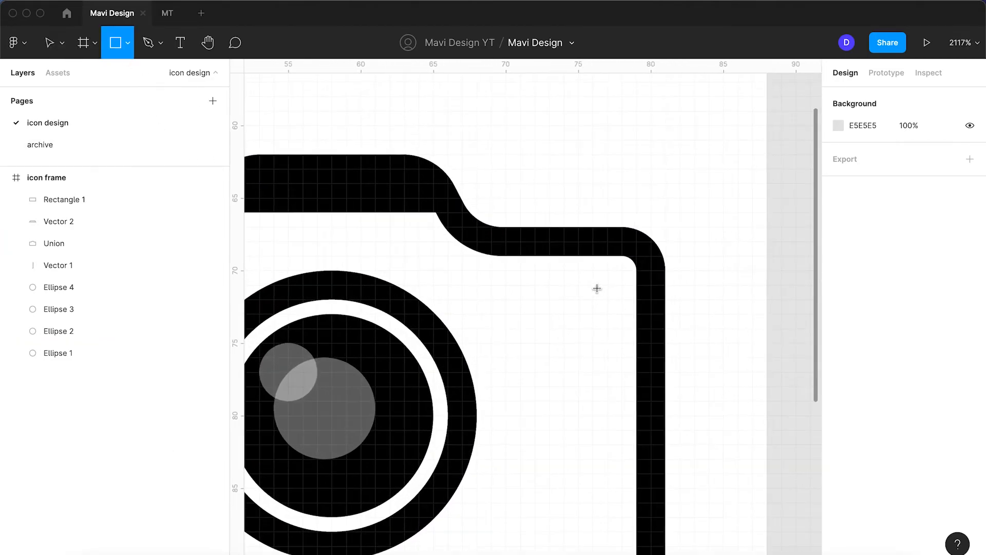
left_click_drag(599, 288, 528, 297)
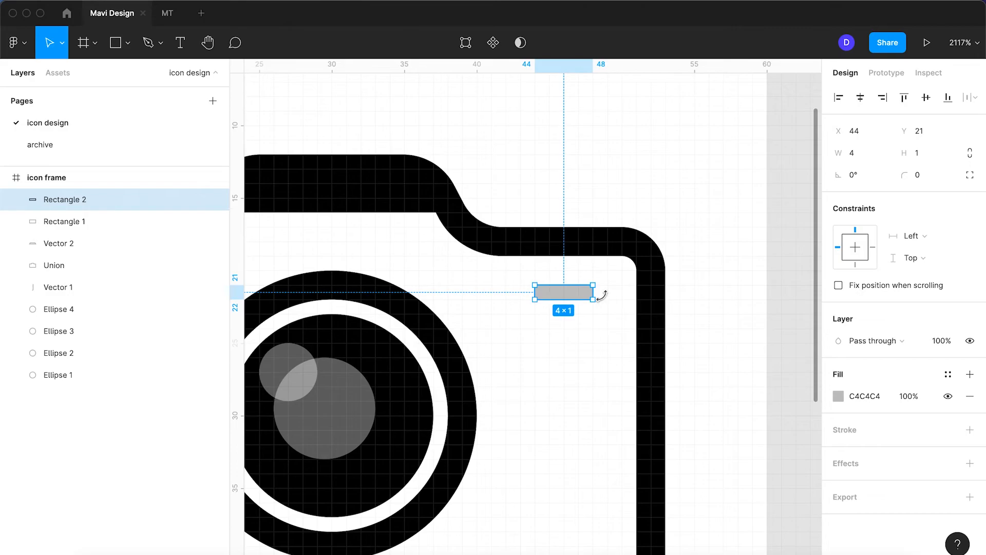
left_click_drag(595, 293, 526, 306)
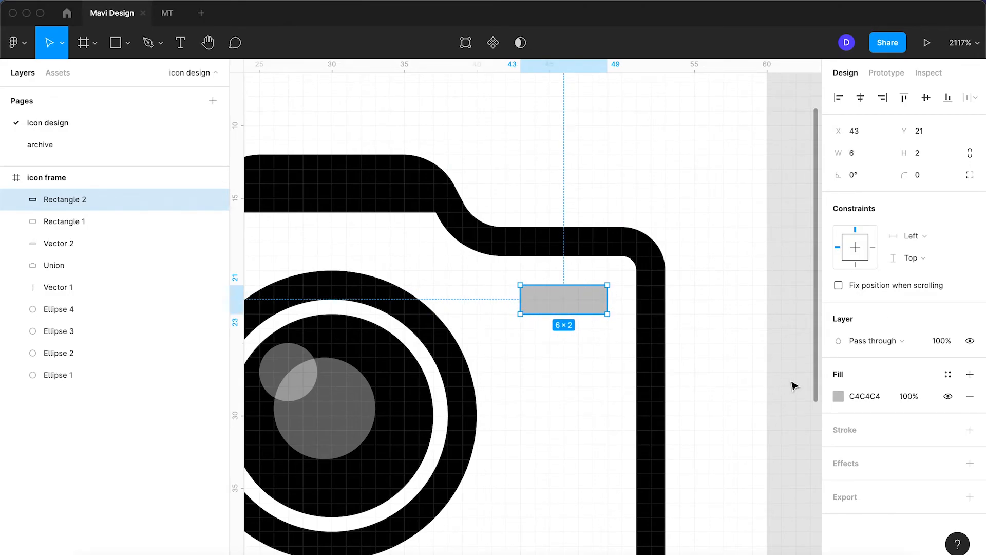
Step: Set the fill of the rectangle in the body's upper right corner to black
left_click(871, 397)
type("0")
key("Return")
left_click(732, 305)
scroll(731, 308, "down", 5)
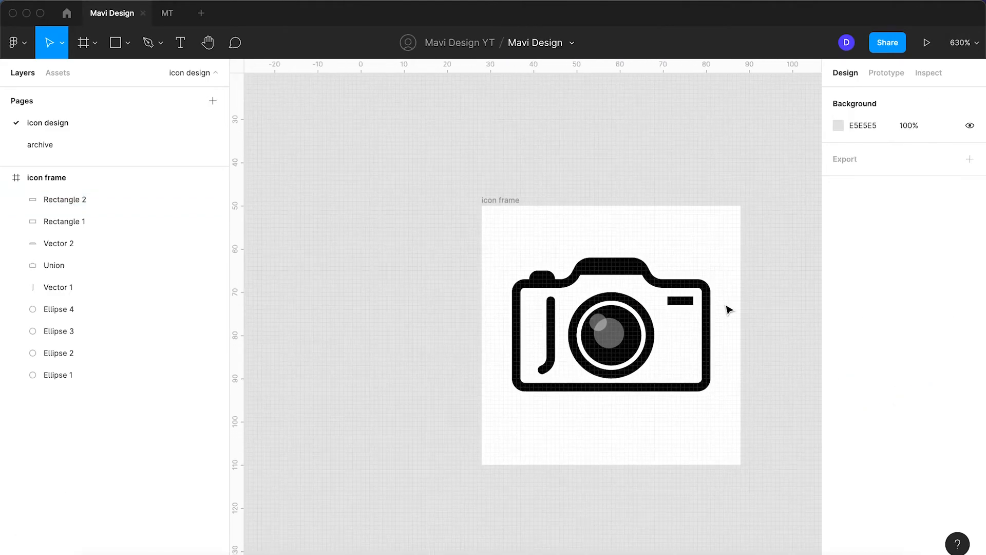
Step: Duplicate the black bar down to the body's lower right corner at Y 37 and narrow the copy to 4 × 2
scroll(727, 306, "up", 3)
left_click(653, 303)
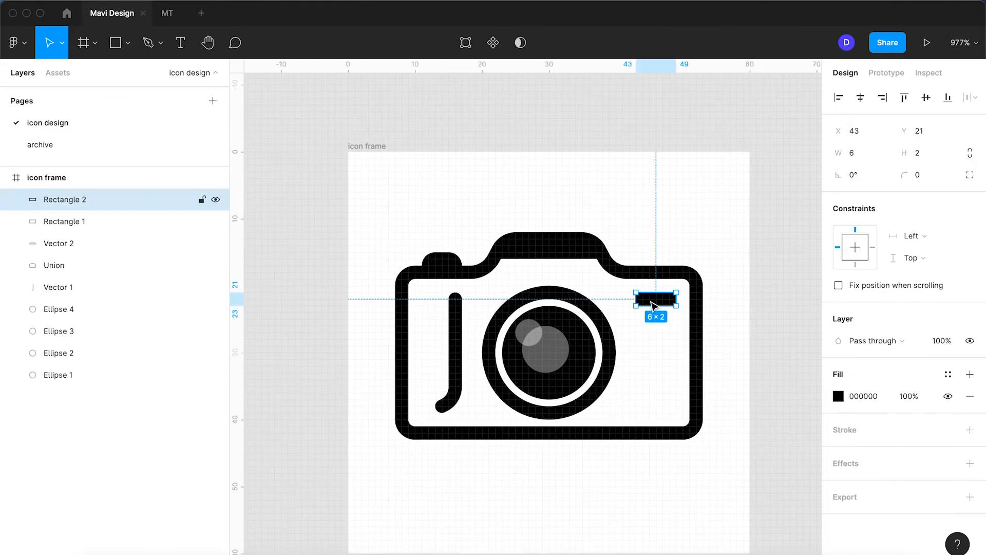
scroll(653, 303, "up", 6)
left_click_drag(671, 303, 646, 486, "alt")
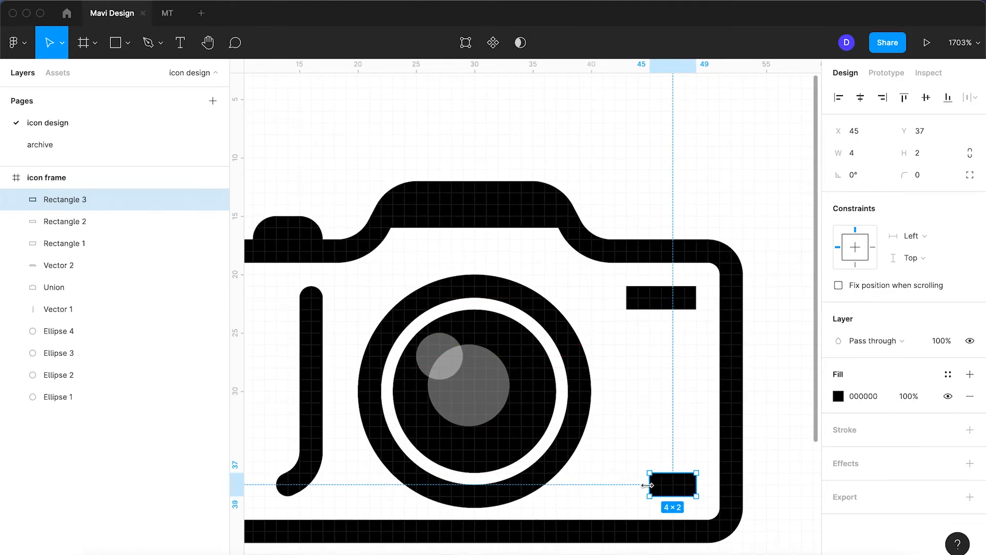
Step: Give both black bars on the right side of the body a corner radius of 20
left_click(666, 303, "shift")
key("shift+Up")
key("shift+Up")
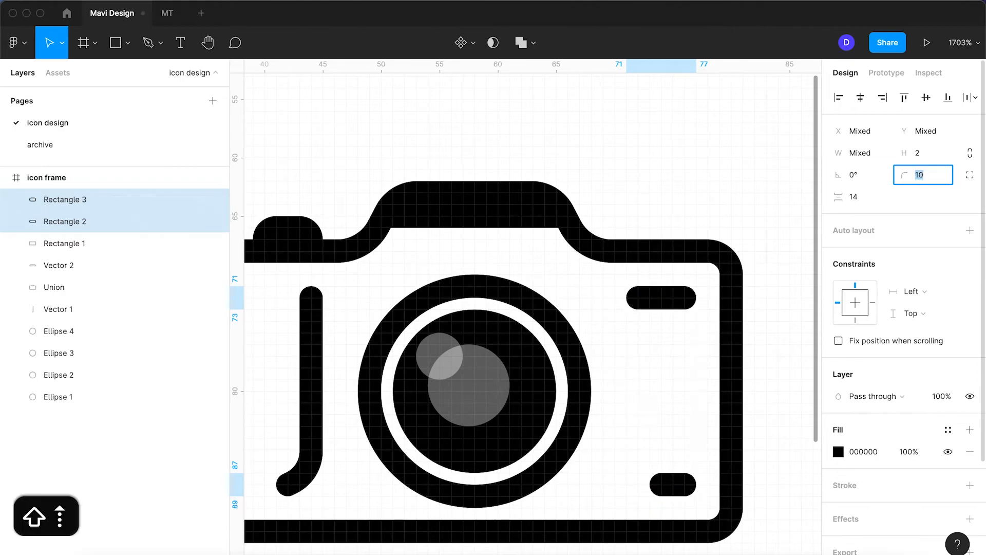
key("Return")
left_click(716, 152)
Step: Set the layer opacity of the pill in the body's lower right corner to 40%
left_click(674, 485)
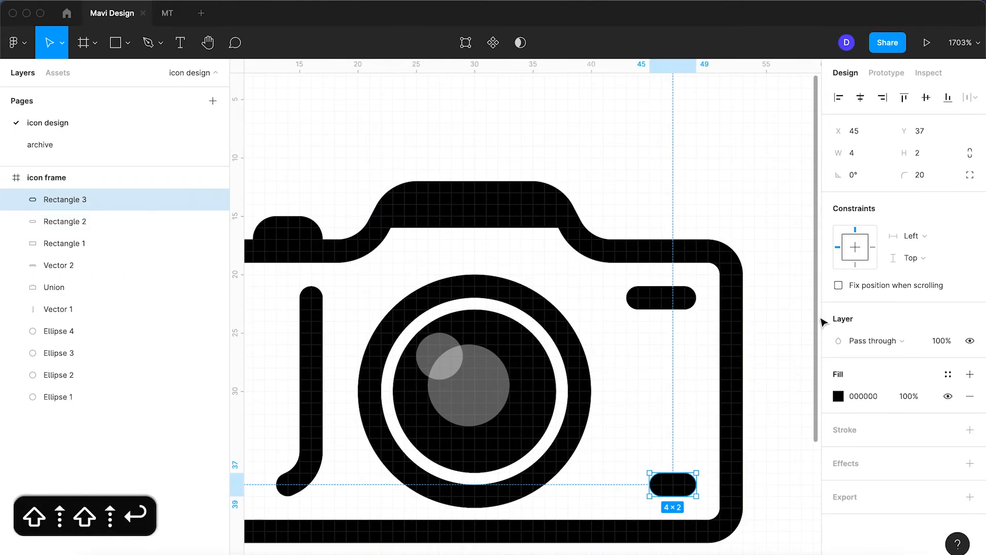
left_click(939, 340)
type("40")
key("Return")
left_click(613, 185)
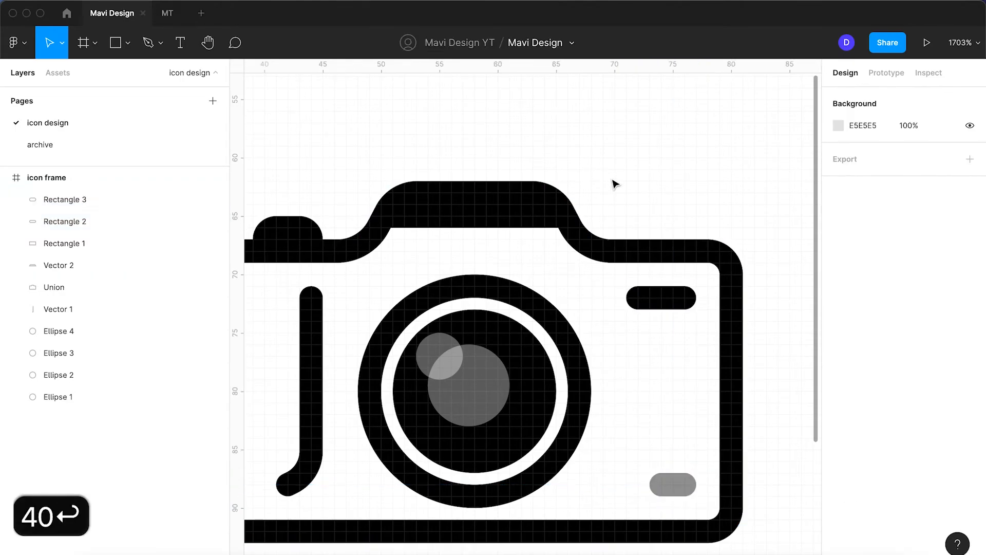
Step: Set the layer opacity of the trapezoid inside the viewfinder to 40%
left_click(483, 213)
left_click(940, 341)
type("40")
key("Return")
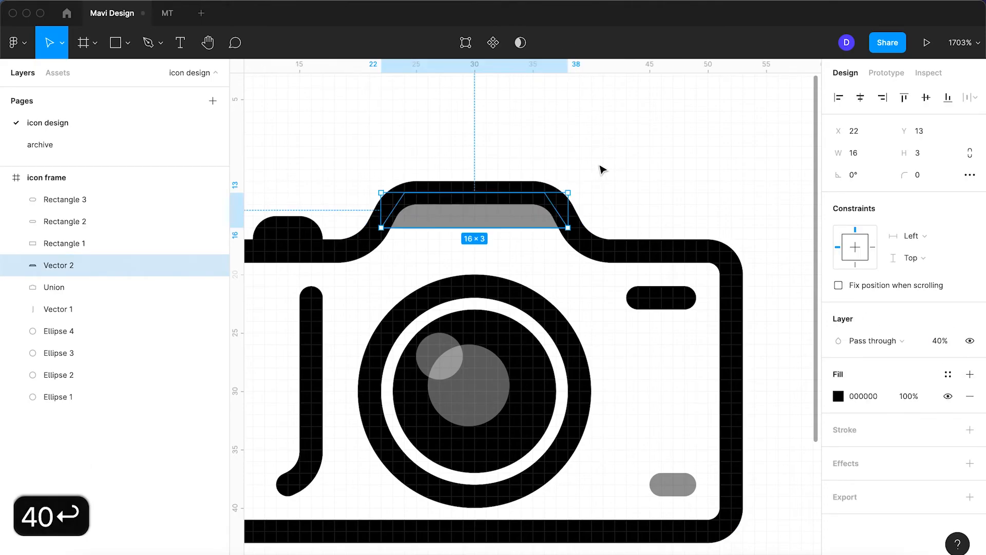
left_click(601, 167)
scroll(601, 167, "down", 5)
Step: Set the layer opacity of the 14 × 14 inner lens circle to 40%
scroll(600, 168, "up", 5)
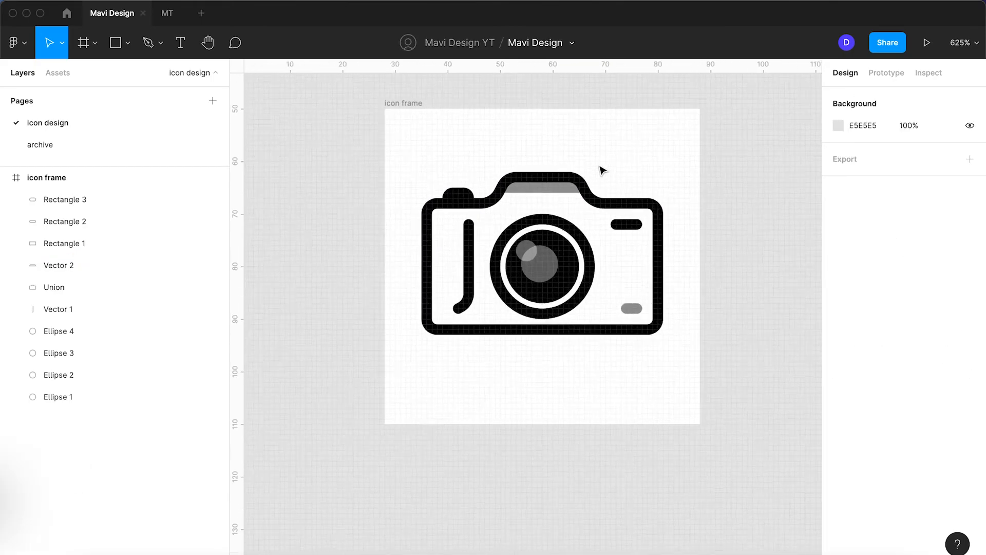
left_click(577, 290)
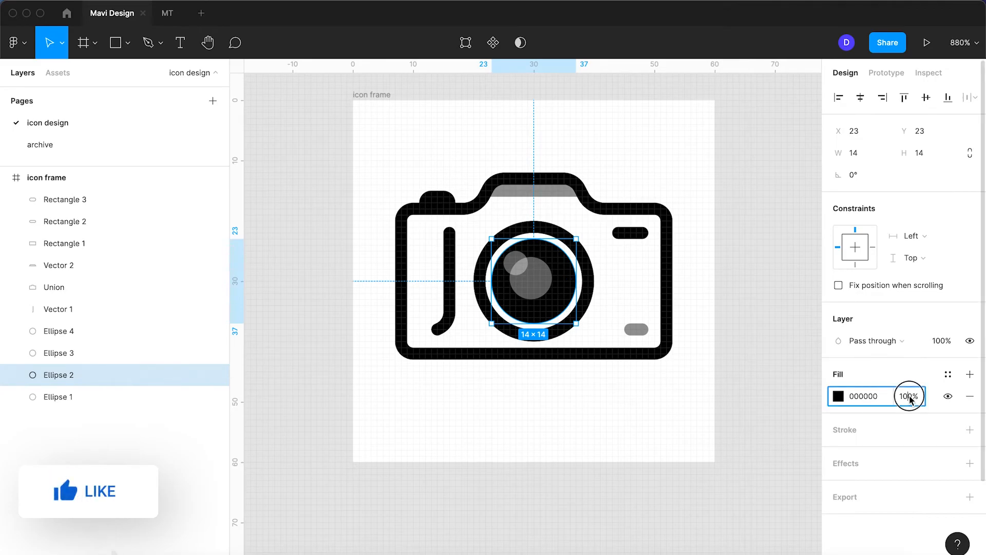
left_click(934, 346)
type("40")
key("Return")
left_click(610, 415)
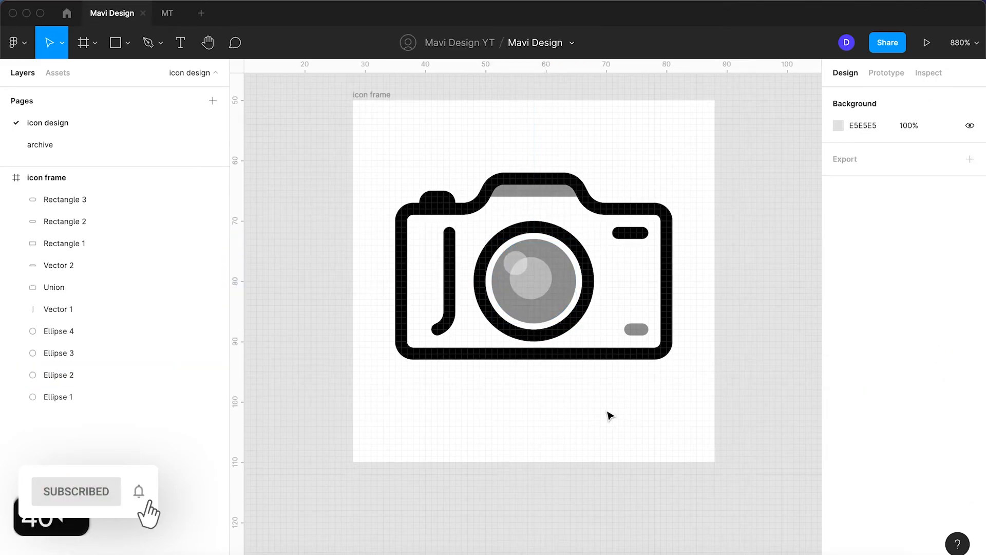
scroll(610, 415, "down", 6)
Step: Change the inner lens circle's fill to dark navy blue (00092B), leaving the circle's shape as it is
scroll(610, 415, "up", 6)
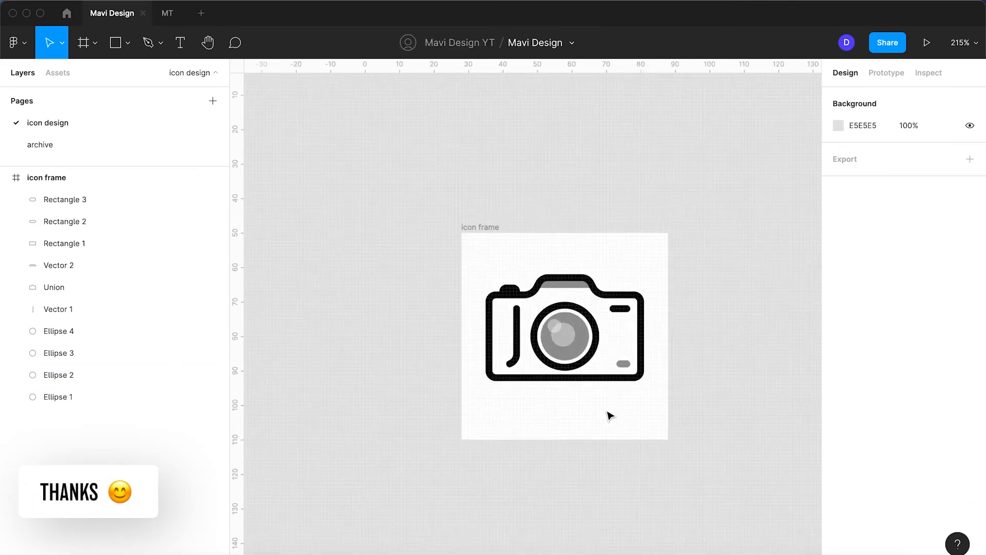
left_click(568, 307)
left_click(839, 397)
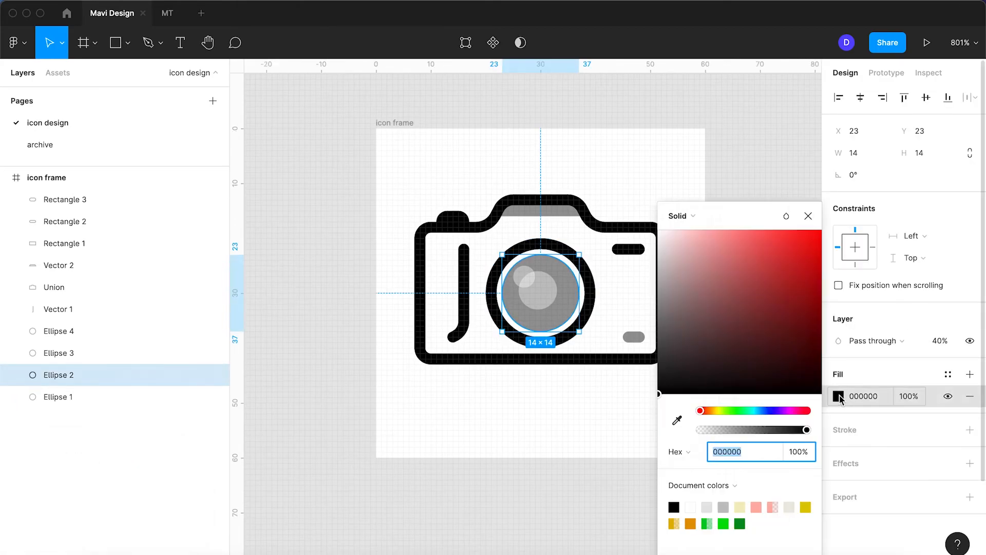
left_click(768, 409)
left_click_drag(806, 325, 833, 366)
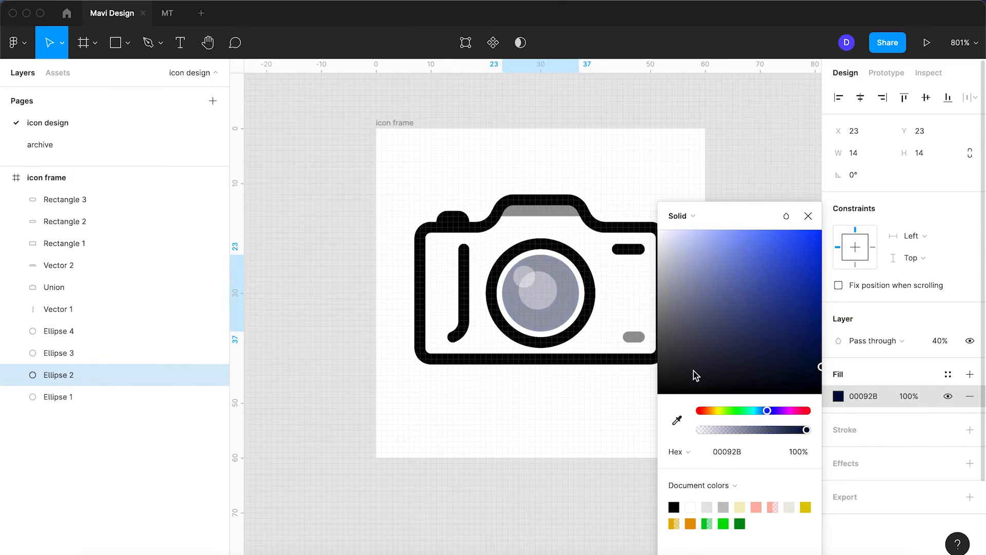
key("Return")
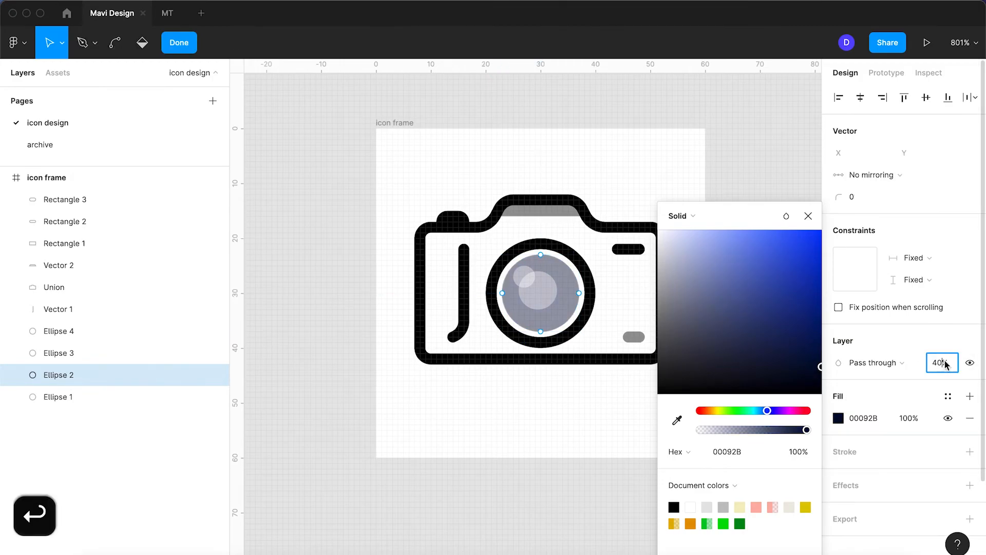
left_click(172, 38)
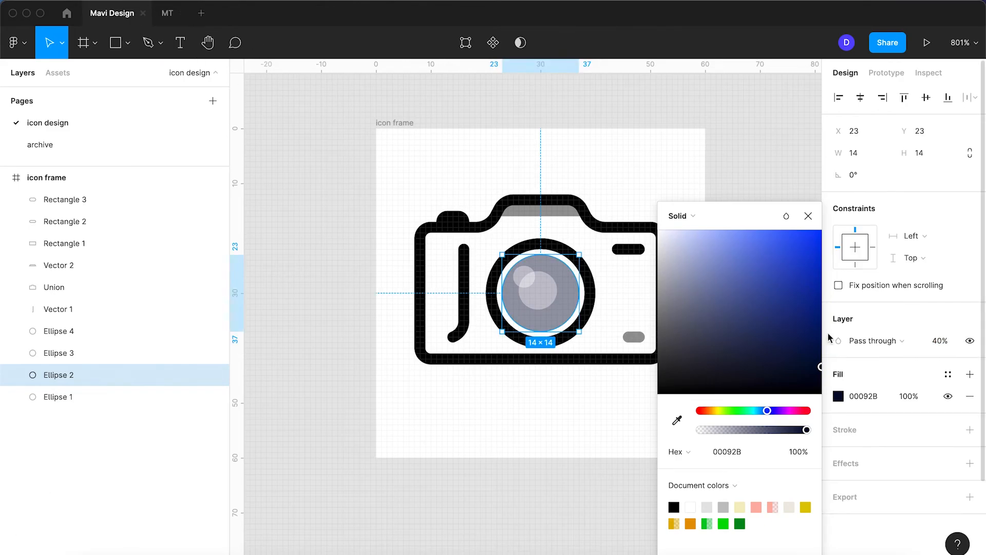
Step: Change the inner lens circle's fill to 19213D and apply its visible grey (A3A6B1) to the lower right pill and viewfinder trapezoid
left_click_drag(812, 351, 755, 359)
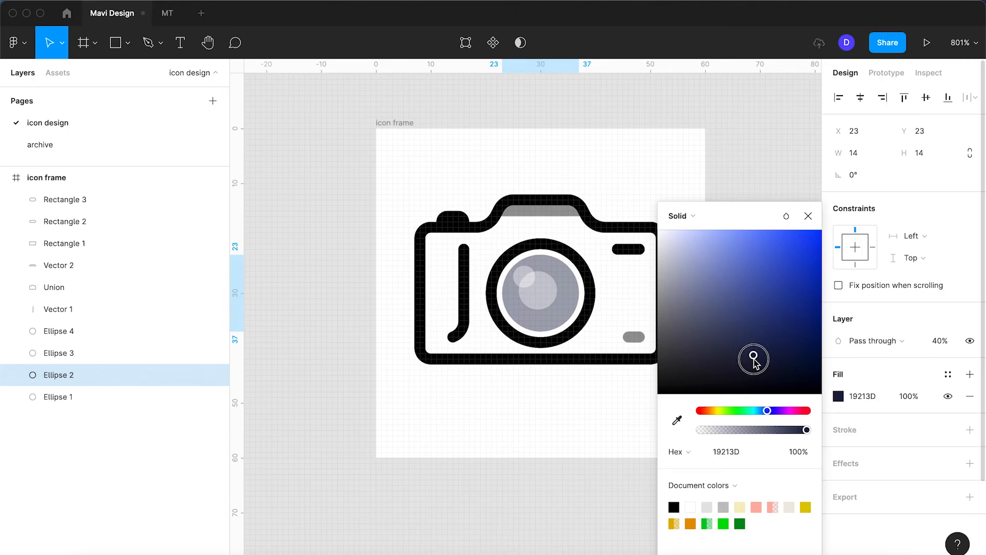
left_click(634, 337)
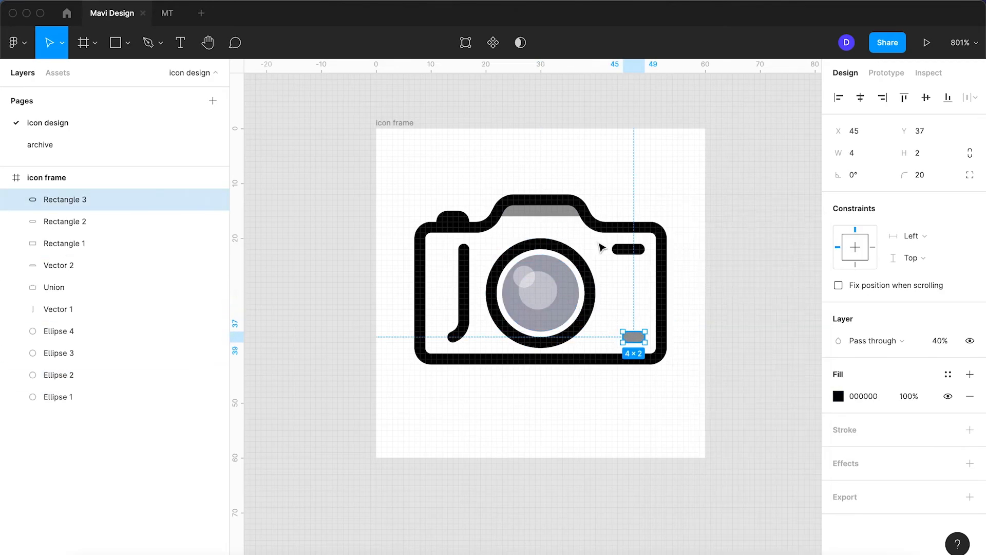
left_click(572, 217, "shift")
key("i")
left_click(566, 312)
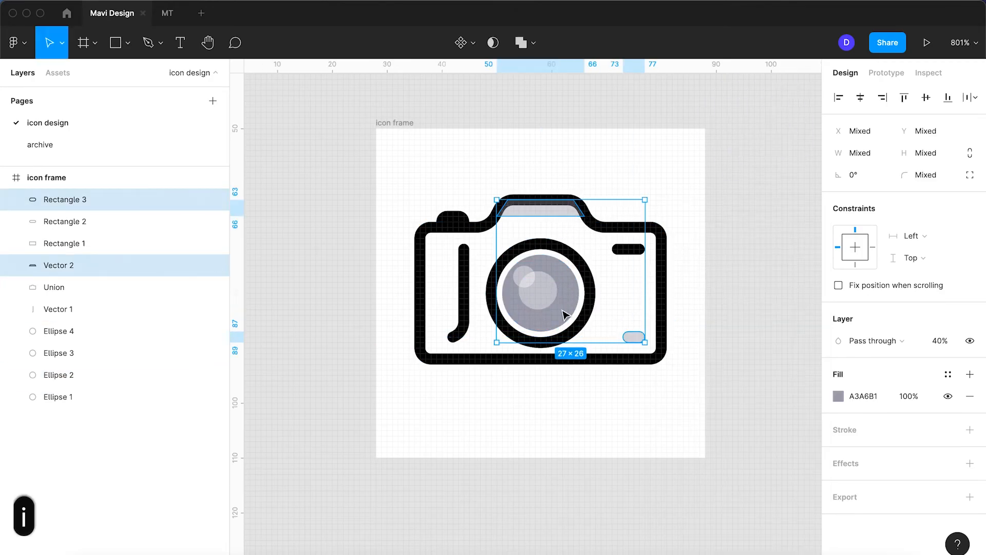
Step: Raise the layer opacity of the selected pill and viewfinder trapezoid to 100%
key("shift+Up")
key("shift+Up")
key("shift+Up")
key("shift+Up")
key("shift+Up")
key("shift+Up")
key("shift+Up")
key("shift+Up")
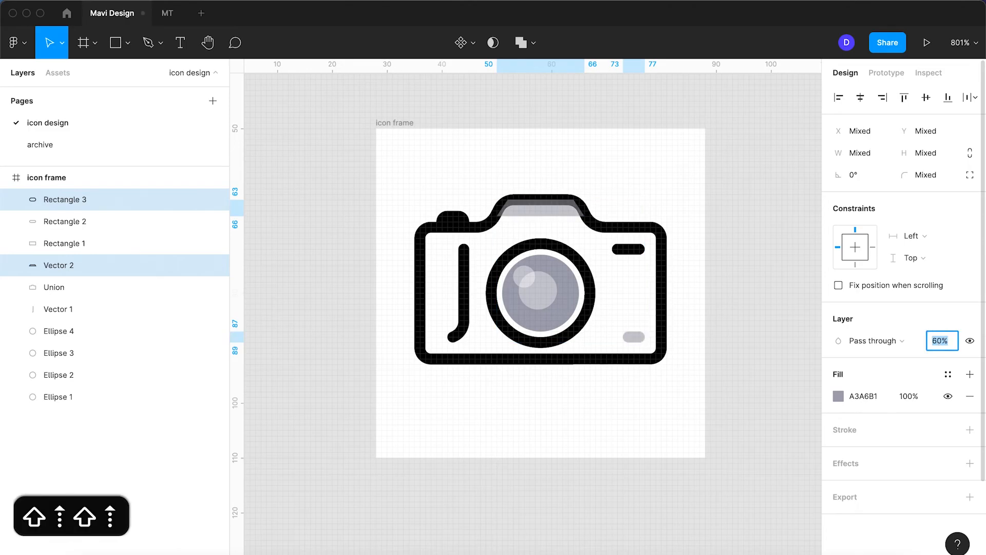
key("Return")
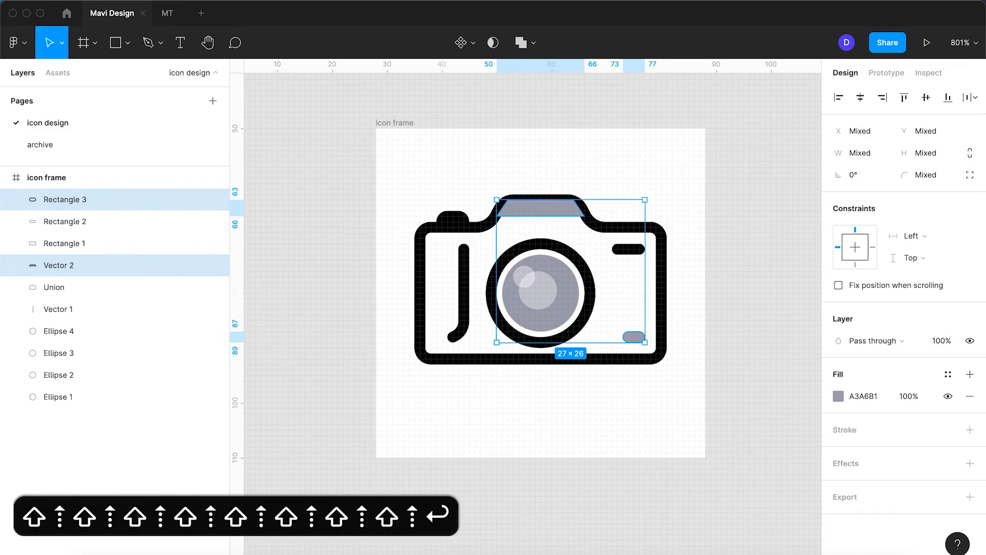
Step: Set the inner lens circle's layer opacity to 100% and sample the lower right pill's grey (A3A6B1) as its fill
left_click(665, 214)
left_click(562, 298)
left_click(938, 342)
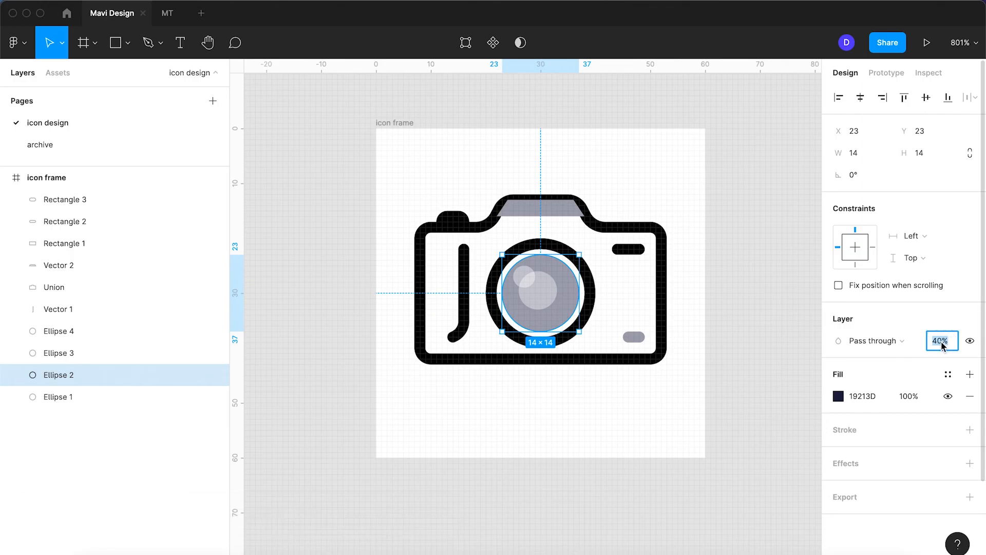
key("shift+Up")
key("shift+Up")
key("shift+Up")
key("shift+Up")
key("shift+Up")
key("shift+Up")
key("shift+Up")
key("shift+Up")
key("Return")
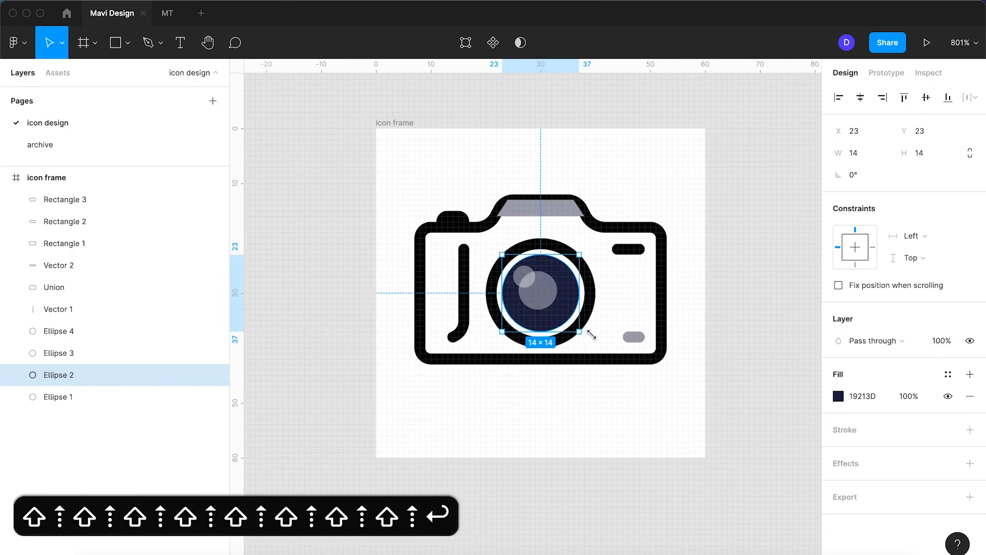
key("i")
left_click(634, 337)
Step: Send the viewfinder trapezoid behind all other shapes in the icon frame
left_click(567, 212)
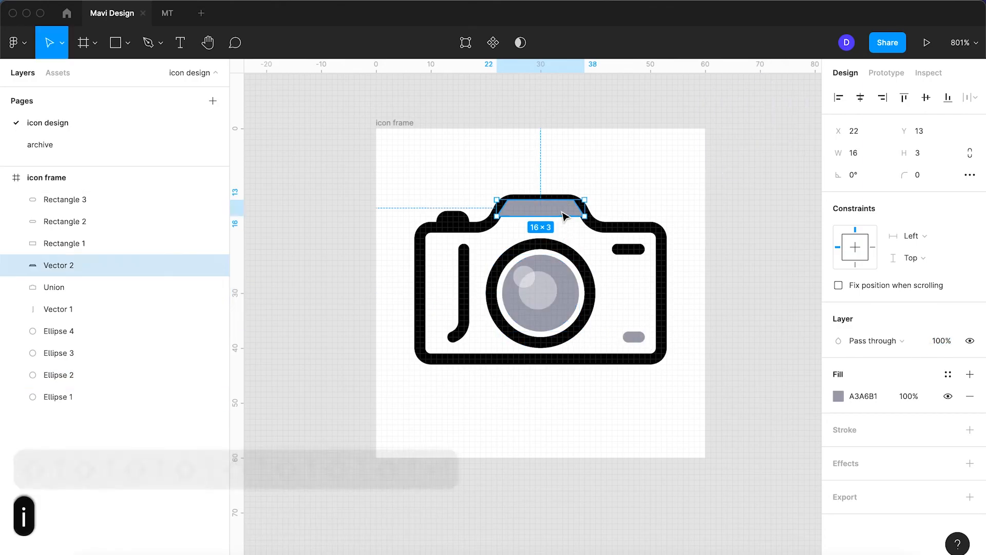
key("alt+super+bracketleft")
left_click(636, 337)
left_click(555, 304)
left_click(632, 324)
scroll(633, 321, "down", 5)
scroll(643, 315, "up", 5)
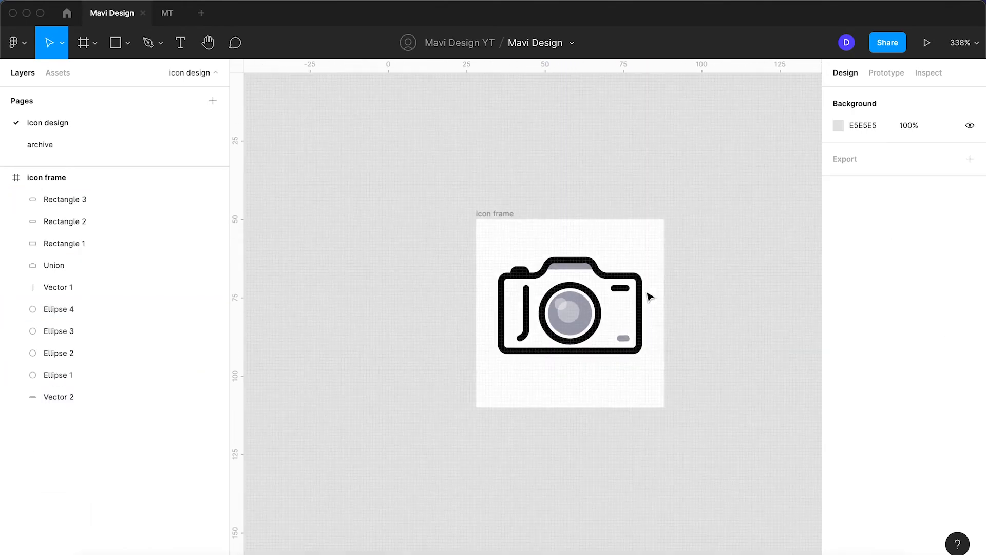
Step: Enlarge the viewfinder trapezoid to 18 × 4, keeping it horizontally centred and its upper edge in place
key("space")
left_click_drag(601, 308, 636, 322)
scroll(639, 327, "up", 5)
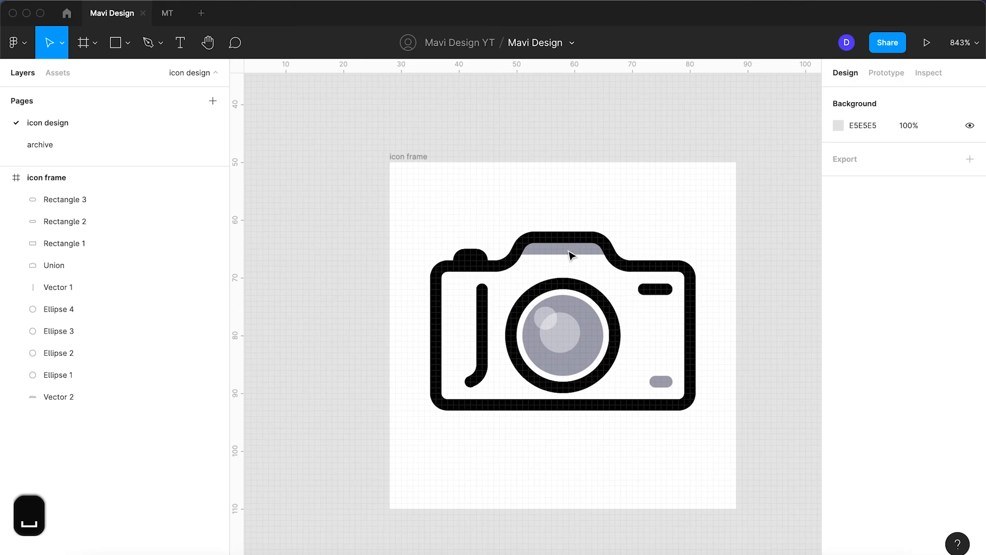
left_click(566, 253)
left_click(563, 254)
left_click_drag(581, 257, 642, 245)
scroll(580, 260, "up", 5)
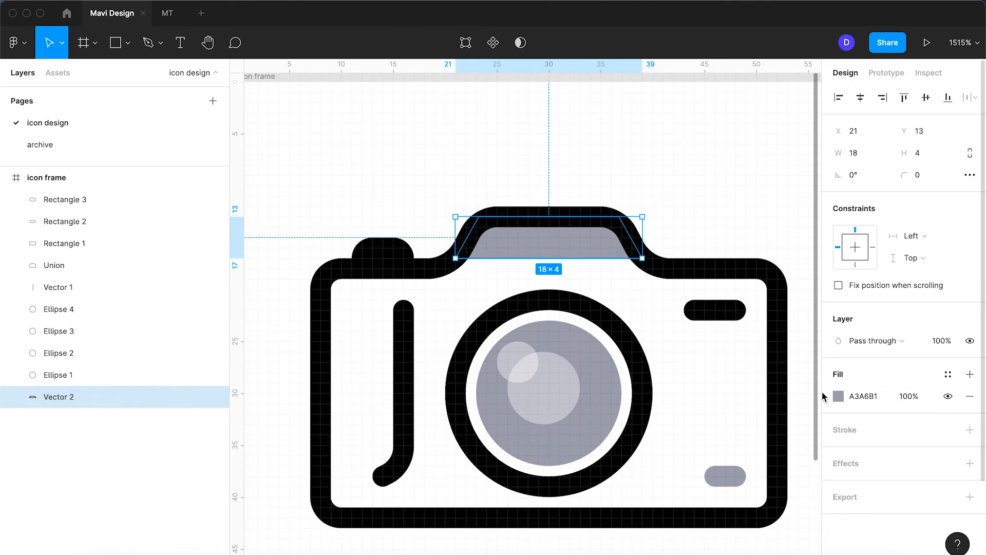
Step: Try a black fill (000000) on the viewfinder trapezoid
left_click(863, 399)
type("0")
key("Return")
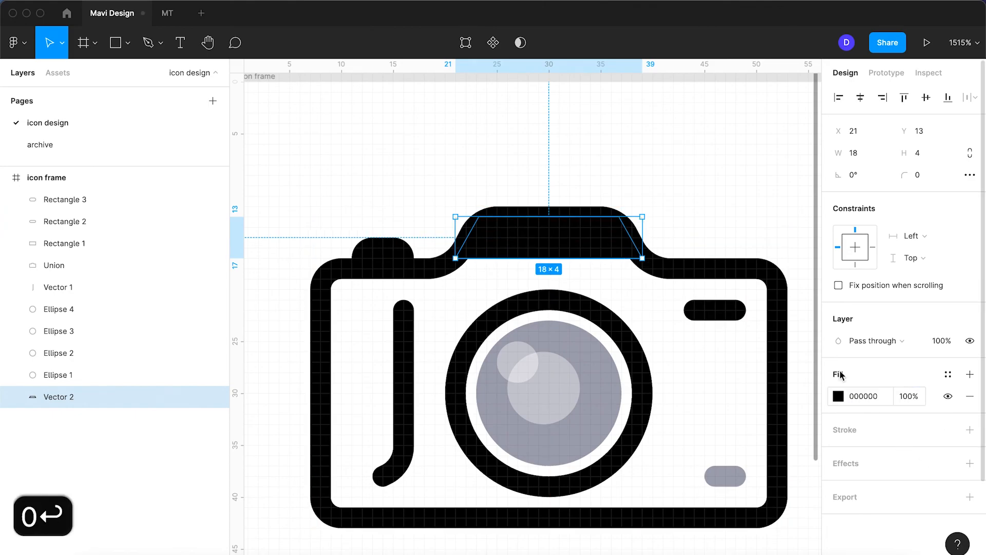
left_click(731, 237)
scroll(731, 238, "down", 5)
left_click_drag(742, 213, 711, 226)
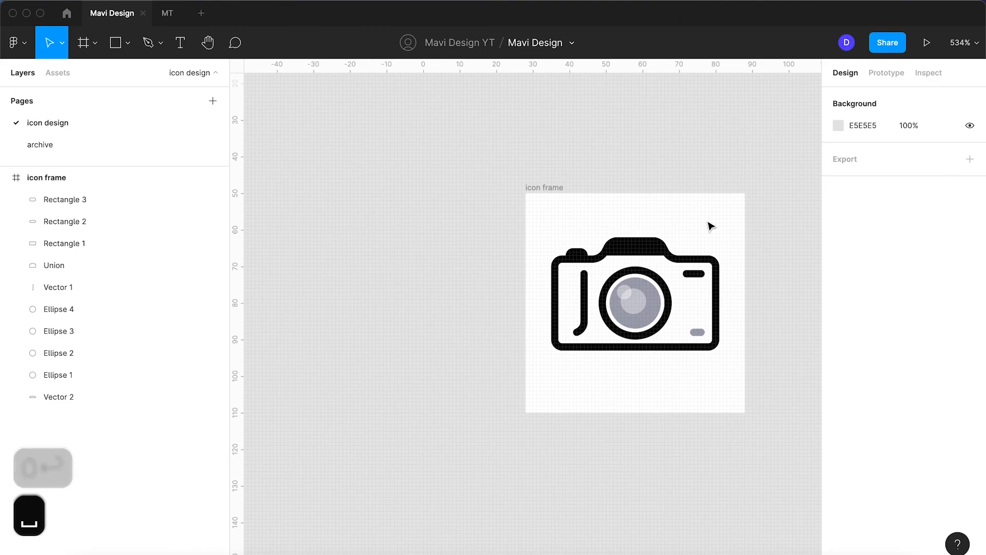
Step: Undo the black fill on the viewfinder trapezoid
key("super+z")
key("super+z")
left_click(707, 224)
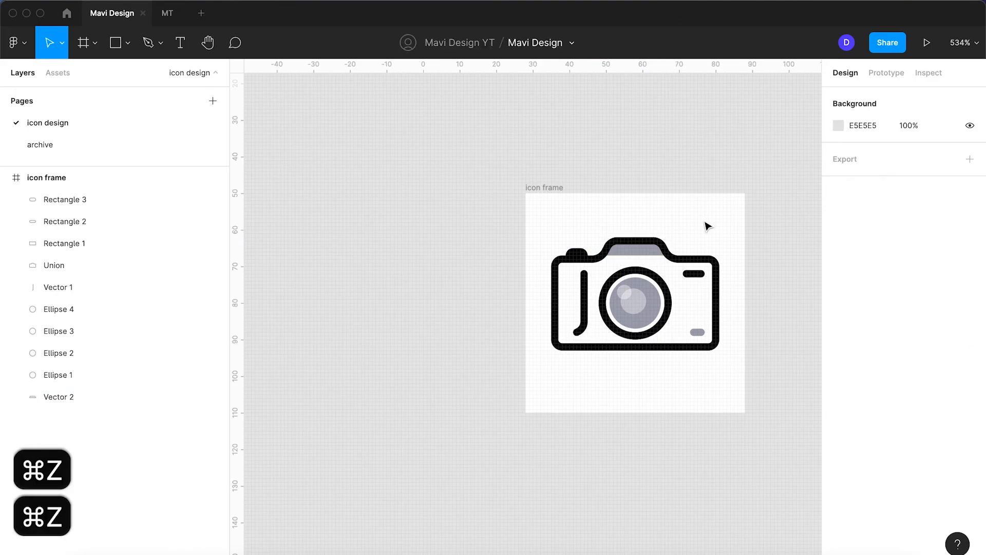
Step: Try enlarging the viewfinder trapezoid to 22 × 6 so it reaches down to the body outline's lower edge
key("space")
left_click_drag(705, 222, 660, 222)
scroll(595, 242, "up", 5)
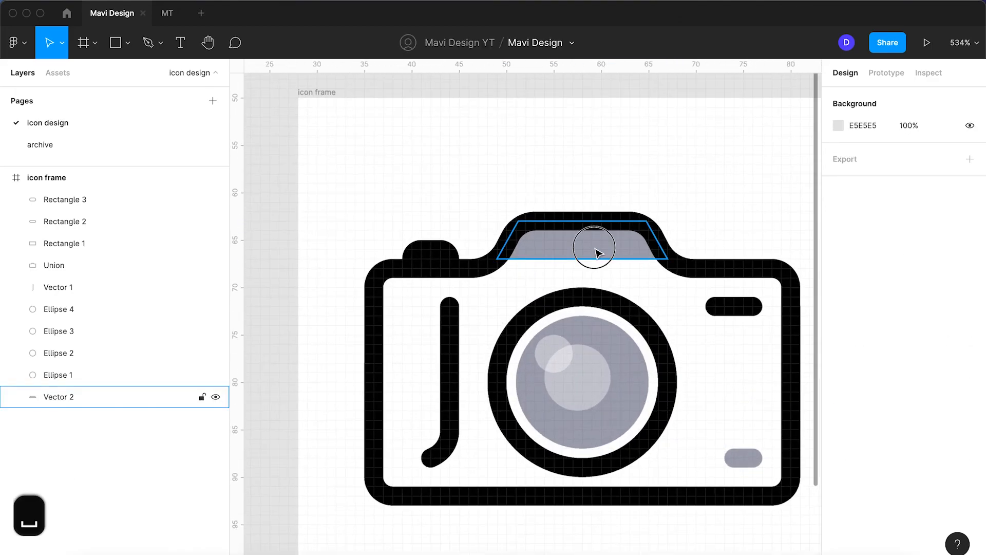
left_click(591, 247)
left_click_drag(588, 258, 587, 273)
left_click_drag(668, 252, 684, 252)
left_click(731, 207)
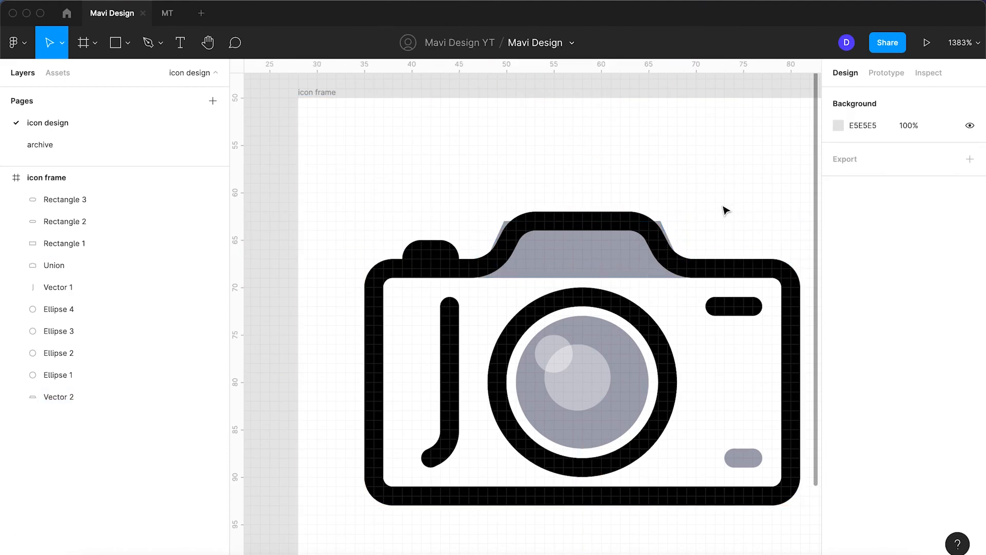
Step: Undo the last enlargement of the viewfinder trapezoid and deselect it
key("super+z")
key("super+z")
key("super+z")
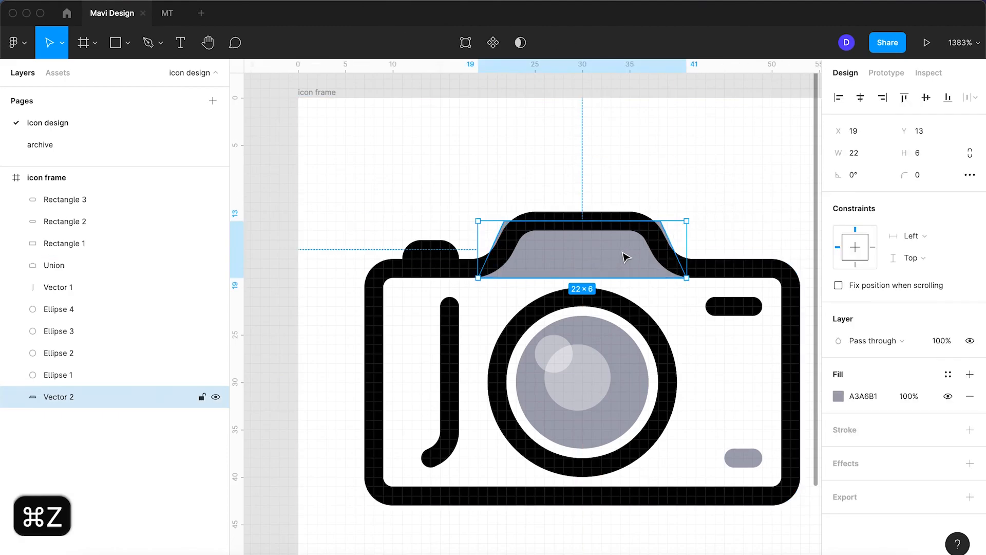
left_click(738, 194)
scroll(738, 193, "down", 5)
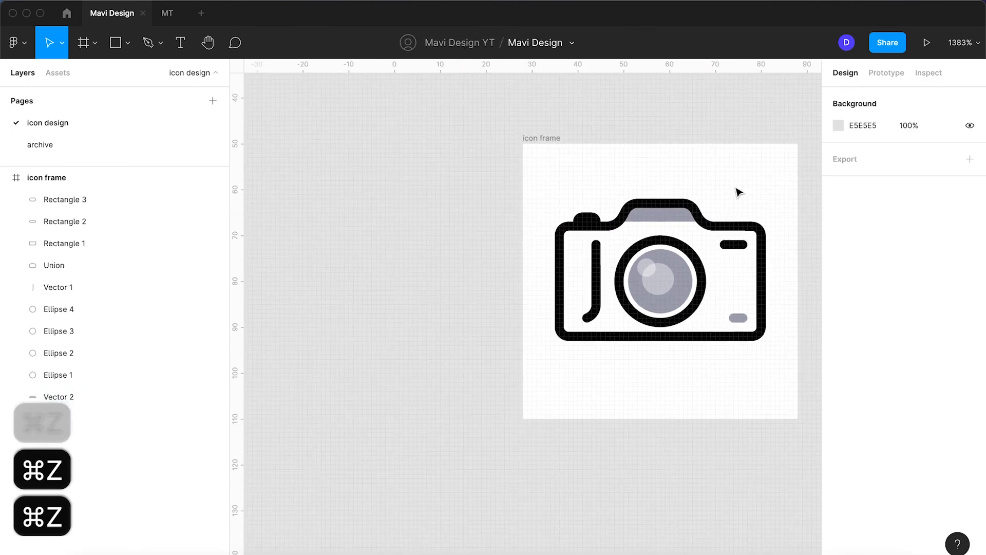
left_click_drag(735, 191, 658, 184)
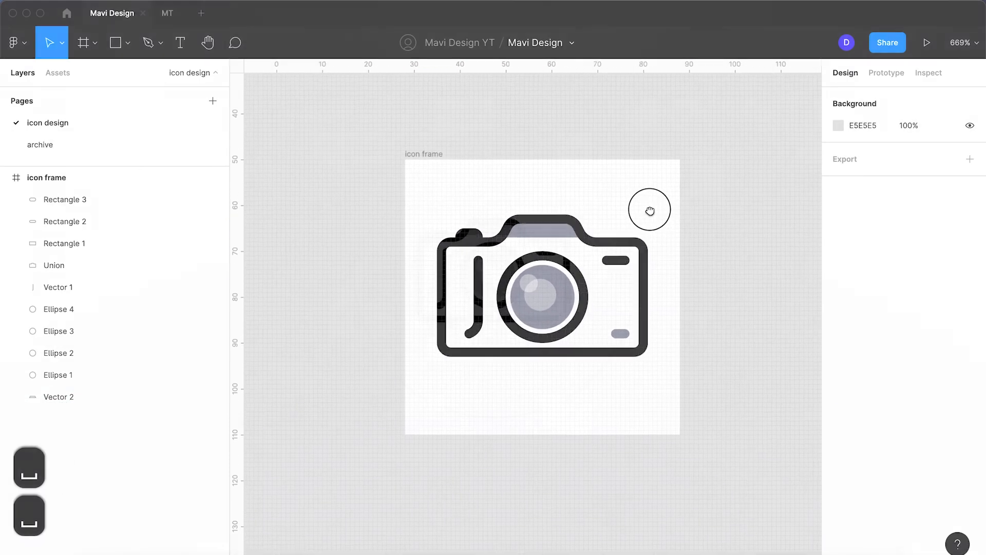